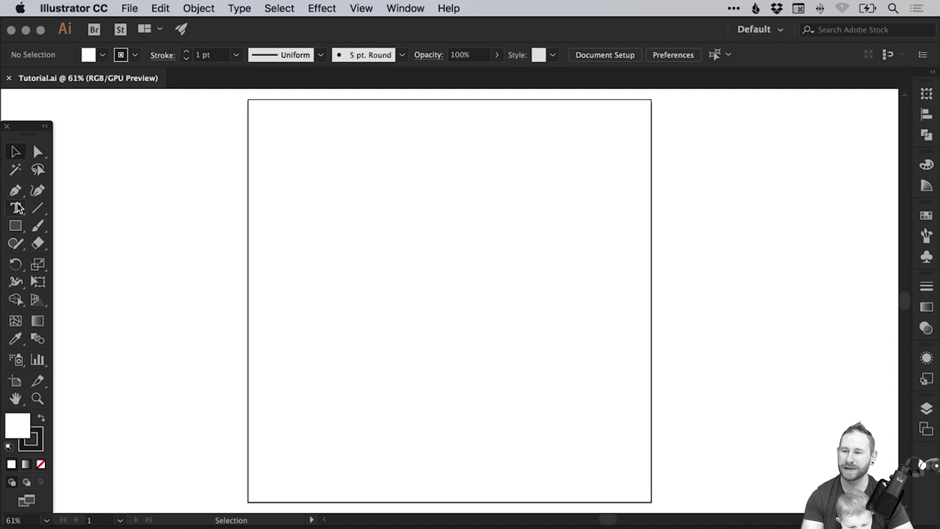
# Step: Draw an ellipse of about 508 × 352 px in the centre of the artboard
pyautogui.click(15, 226)
pyautogui.click(15, 227)
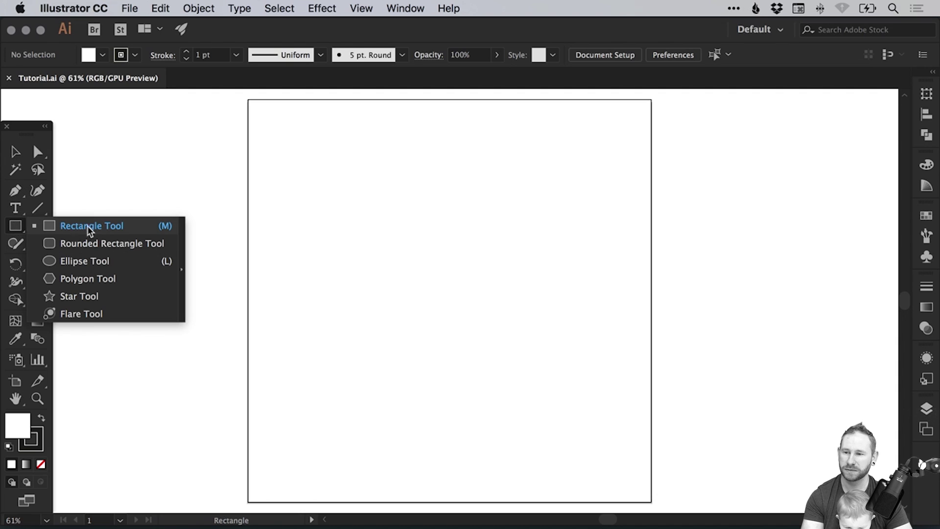
pyautogui.click(101, 262)
pyautogui.press('v')
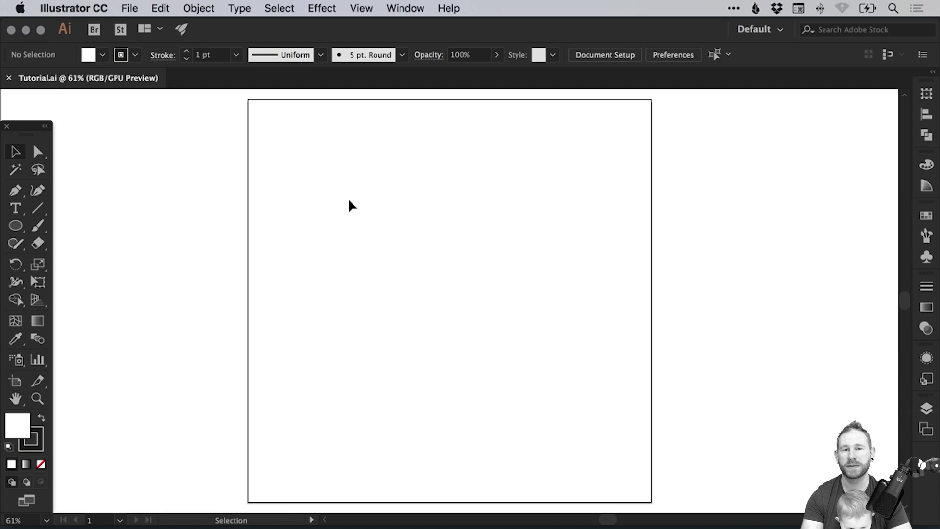
pyautogui.press('l')
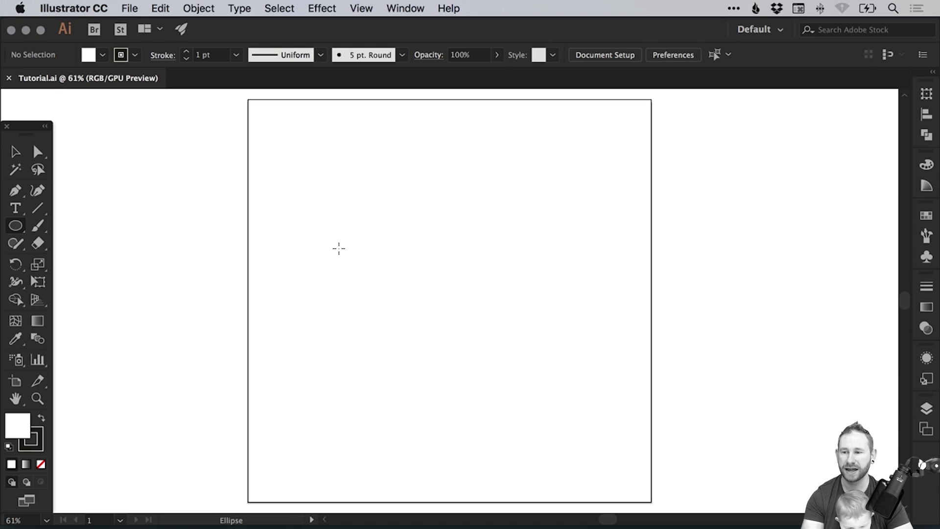
pyautogui.moveTo(340, 215); pyautogui.dragTo(567, 373)
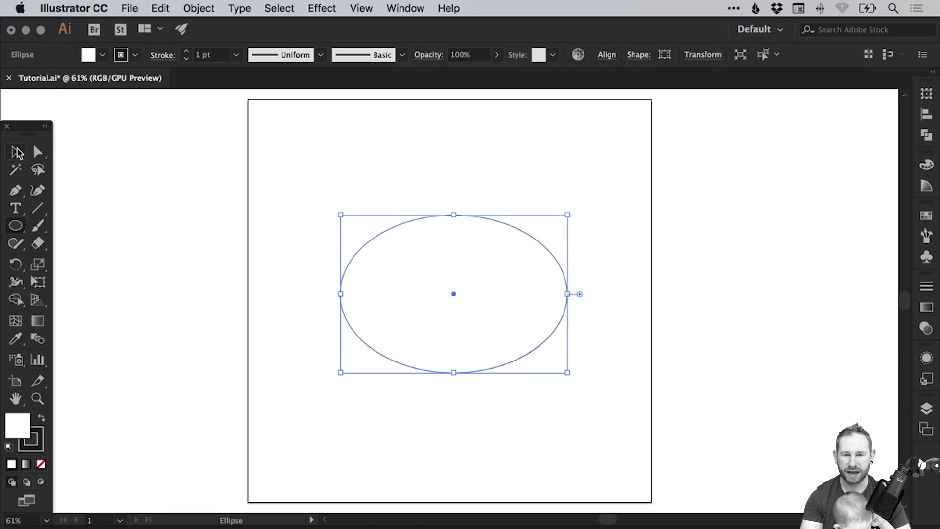
# Step: Set the head oval's Transform width to 510 and height to 350 px
pyautogui.click(16, 152)
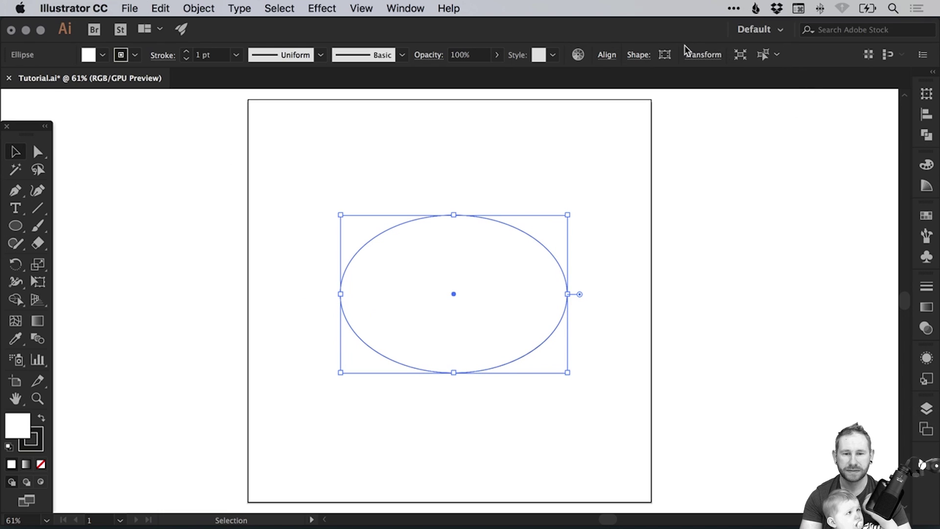
pyautogui.click(692, 56)
pyautogui.click(666, 78)
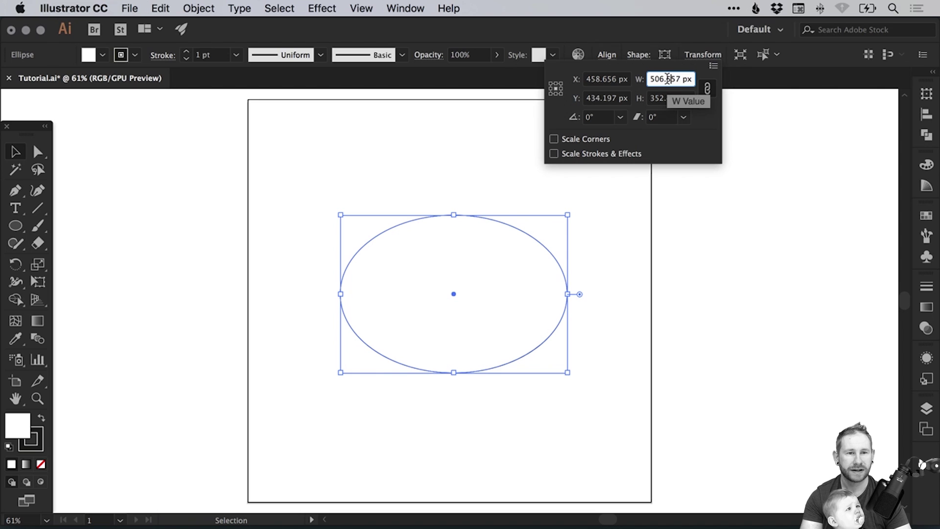
pyautogui.press('super+a')
pyautogui.write('510')
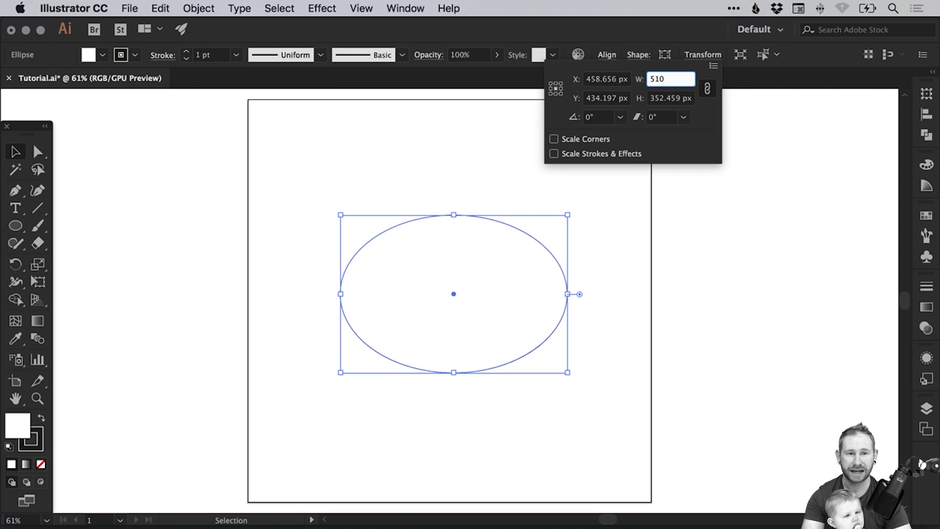
pyautogui.press('Tab')
pyautogui.write('350')
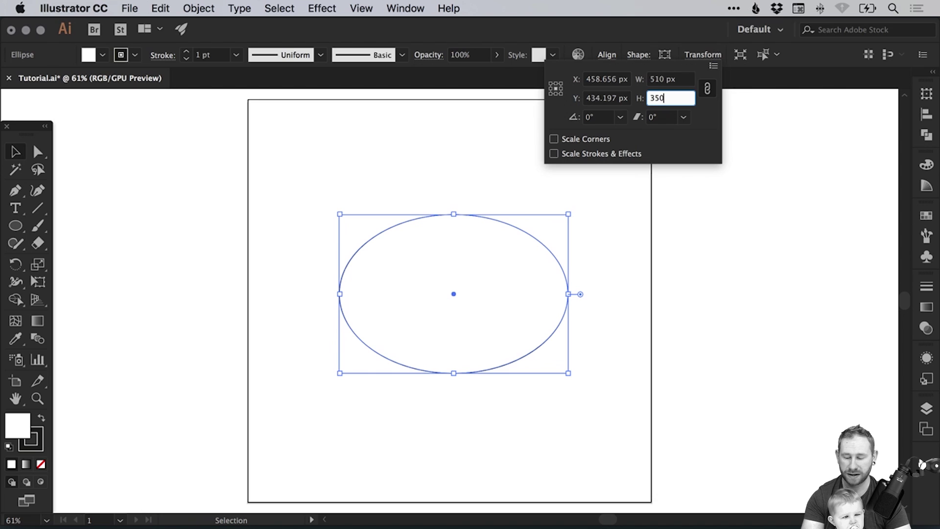
pyautogui.press('Return')
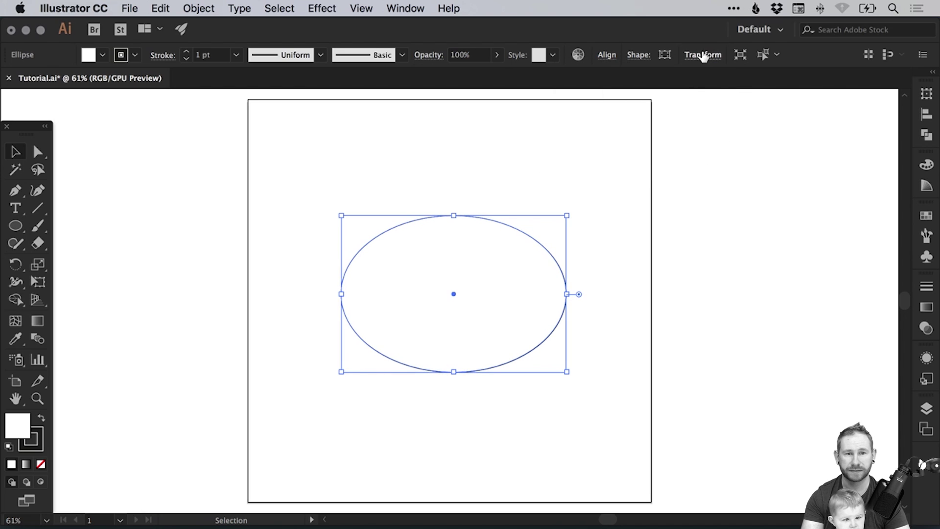
pyautogui.click(703, 55)
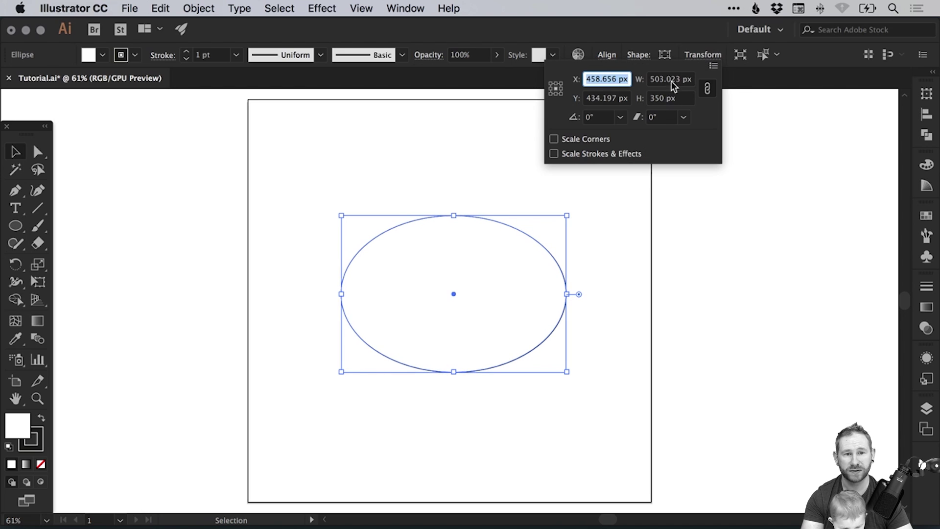
pyautogui.click(705, 57)
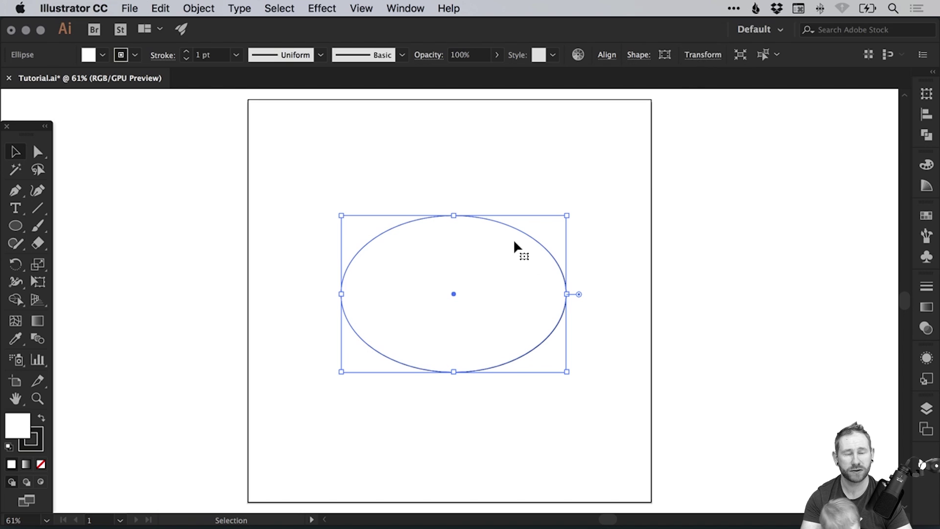
# Step: Raise the head oval's stroke weight to 16 pt
pyautogui.click(926, 286)
pyautogui.click(793, 295)
pyautogui.click(794, 294)
pyautogui.click(793, 294)
pyautogui.click(793, 295)
pyautogui.click(793, 301)
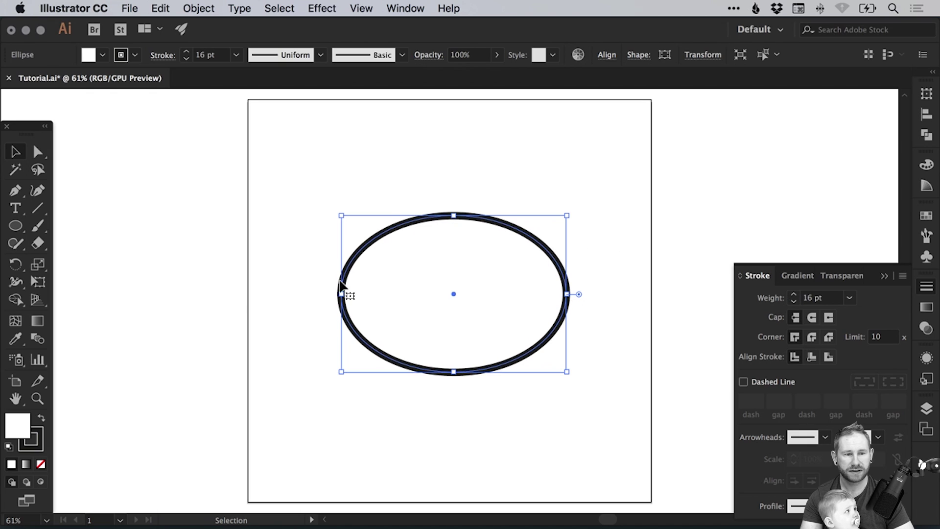
# Step: Draw a small 57 px circle overlapping the head's upper-left edge as the left ear
pyautogui.click(15, 226)
pyautogui.moveTo(285, 151); pyautogui.dragTo(370, 279)
pyautogui.press('v')
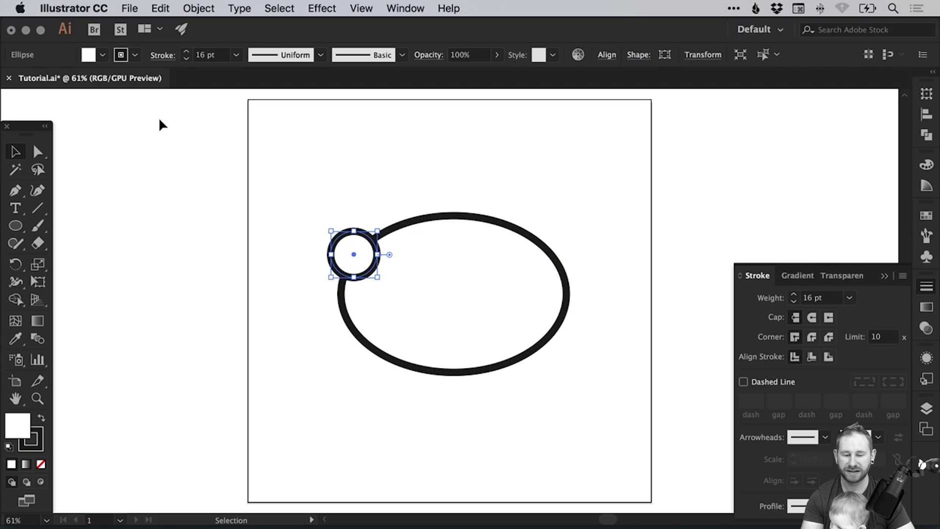
# Step: Send the left ear circle behind the head with Arrange > Send to Back
pyautogui.click(206, 6)
pyautogui.moveTo(211, 43)
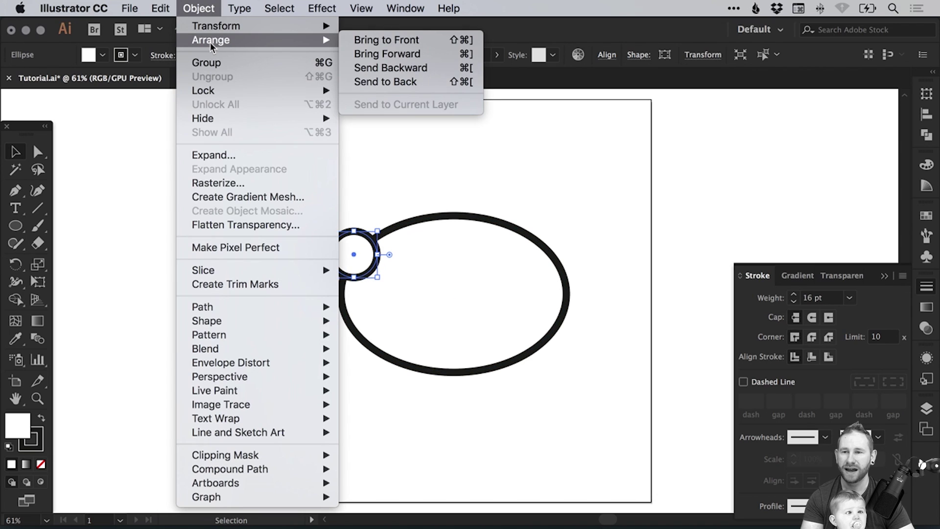
pyautogui.click(395, 82)
pyautogui.click(392, 173)
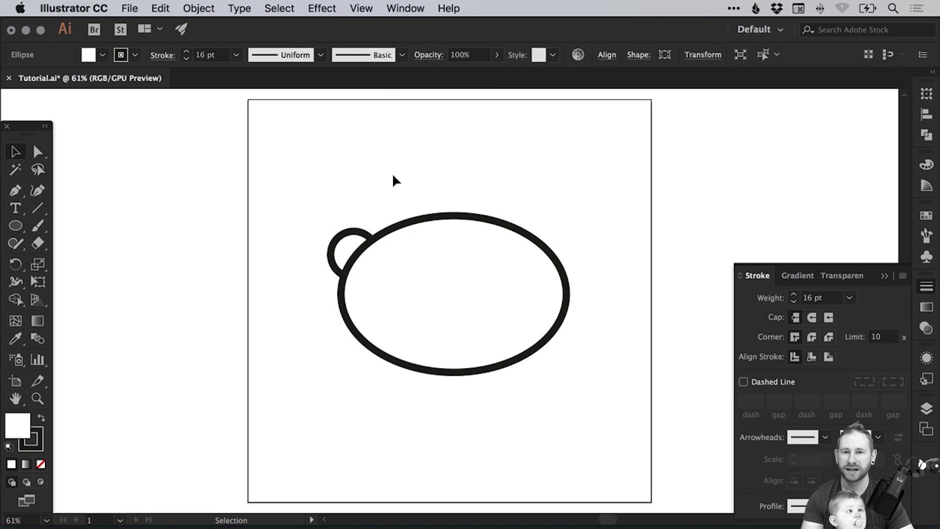
# Step: Copy the ear onto the head's upper-right edge as the right ear
pyautogui.click(354, 235)
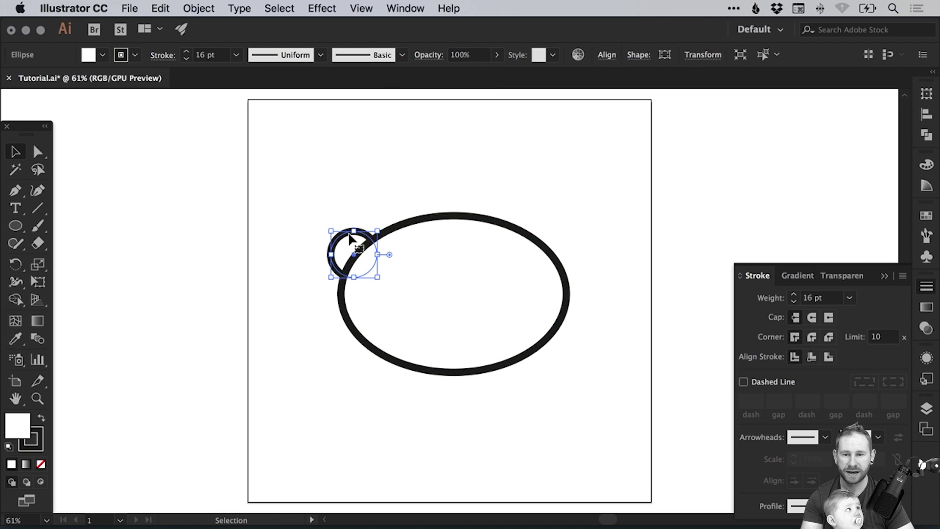
pyautogui.moveTo(342, 239); pyautogui.dragTo(537, 243)
pyautogui.click(593, 230)
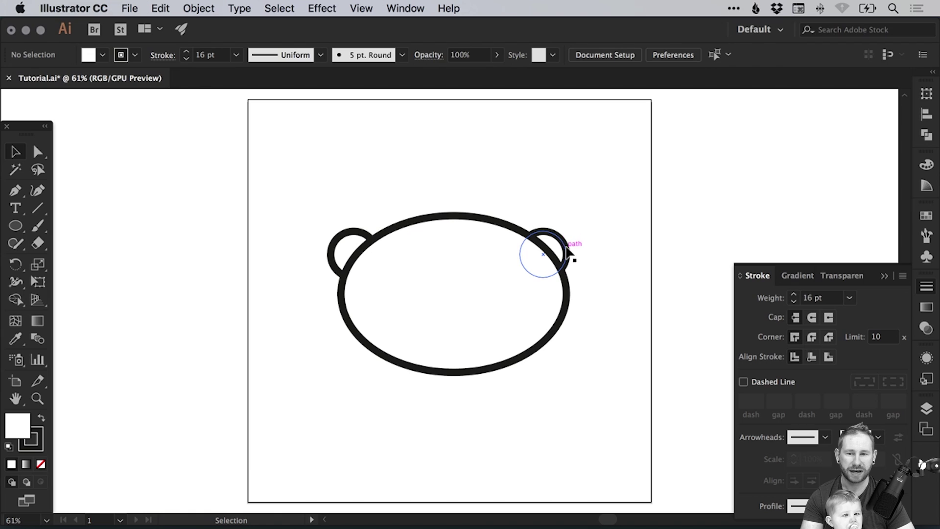
# Step: Select both ears and the head, then apply Horizontal Align Center
pyautogui.click(356, 238)
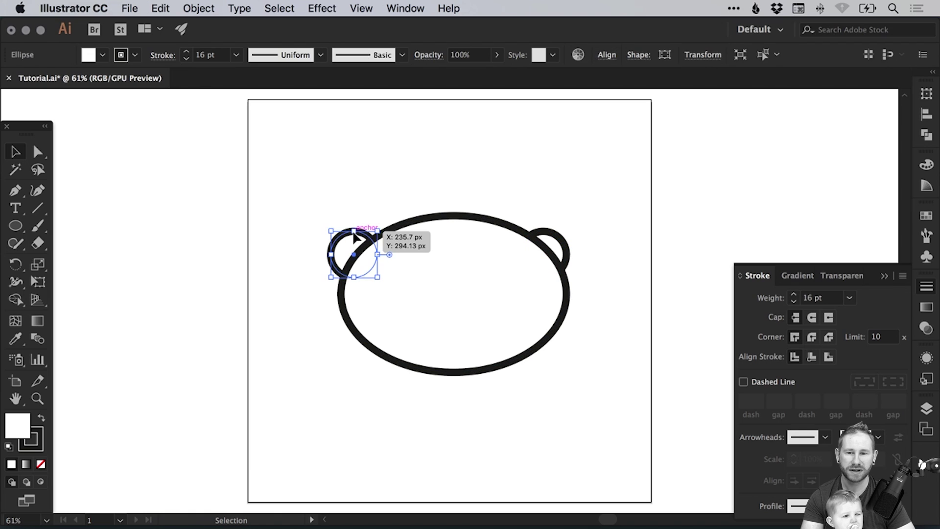
pyautogui.keyDown('shift'); pyautogui.click(554, 235); pyautogui.keyUp('shift')
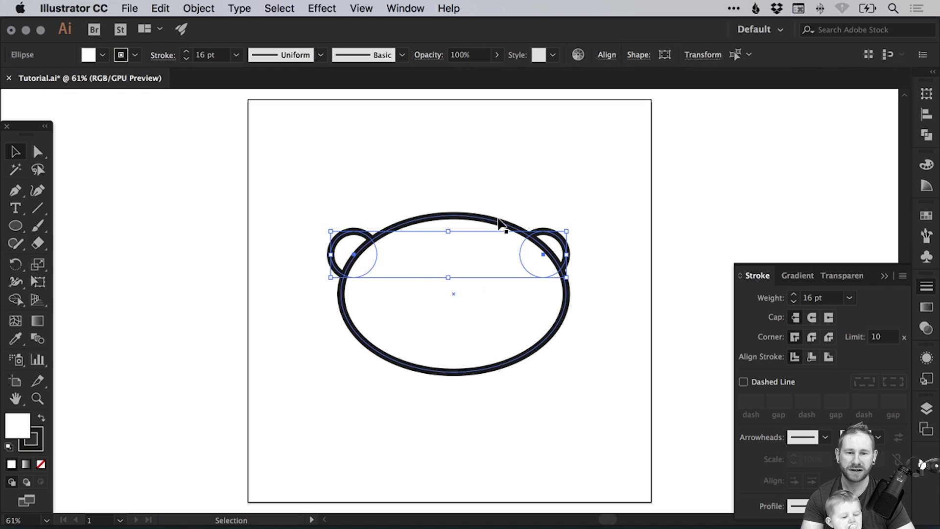
pyautogui.press('a')
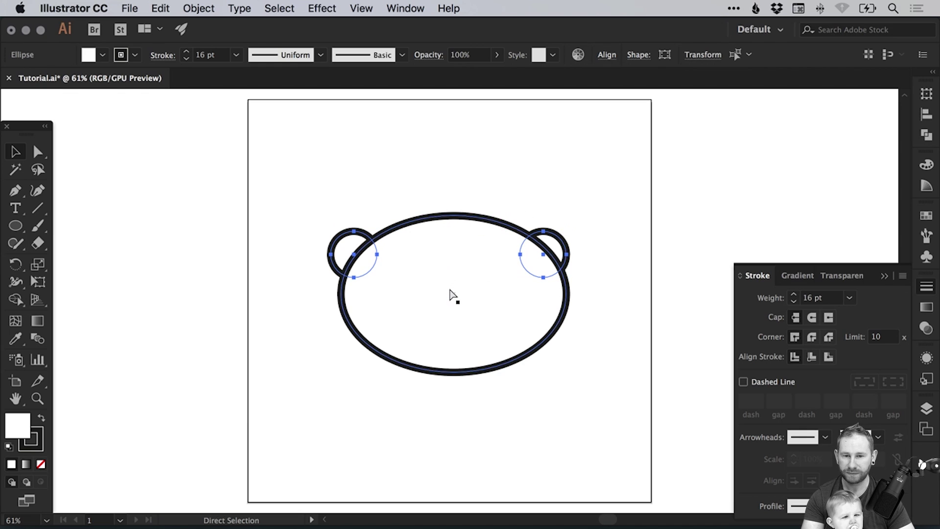
pyautogui.press('v')
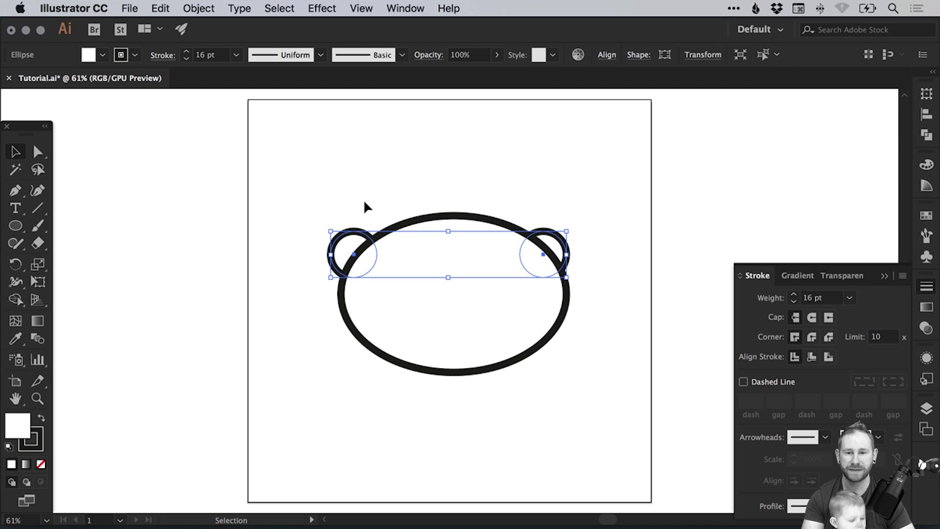
pyautogui.moveTo(314, 195); pyautogui.dragTo(596, 432)
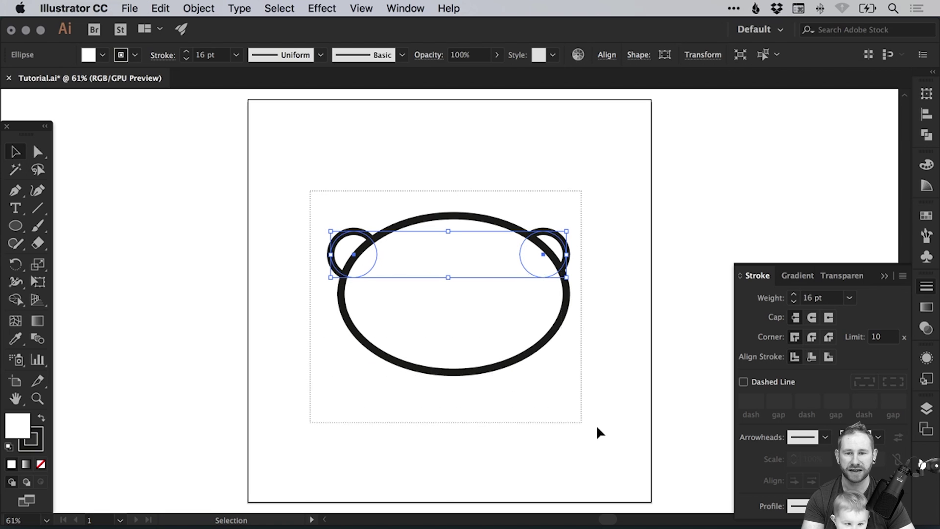
pyautogui.click(606, 54)
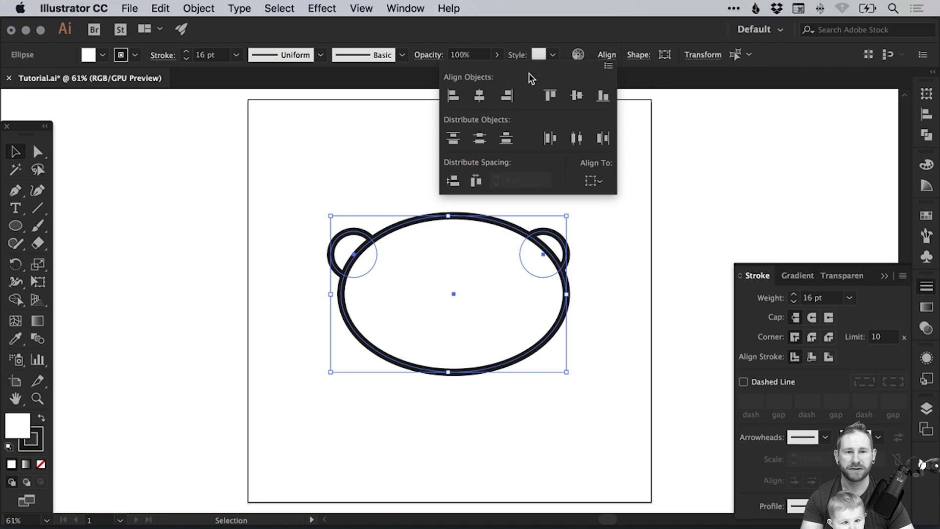
pyautogui.click(479, 96)
pyautogui.click(634, 239)
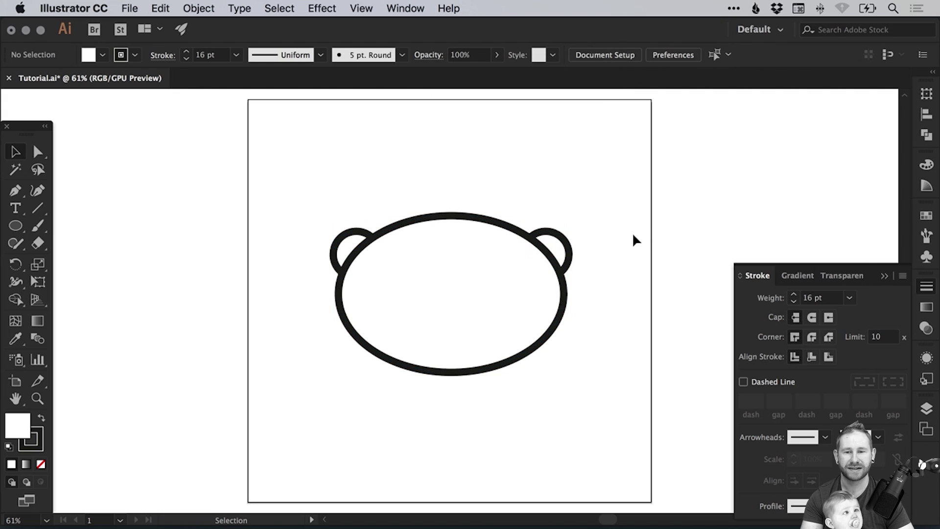
# Step: Save the document, then check the Object menu with the ears selected
pyautogui.press('super+s')
pyautogui.click(352, 234)
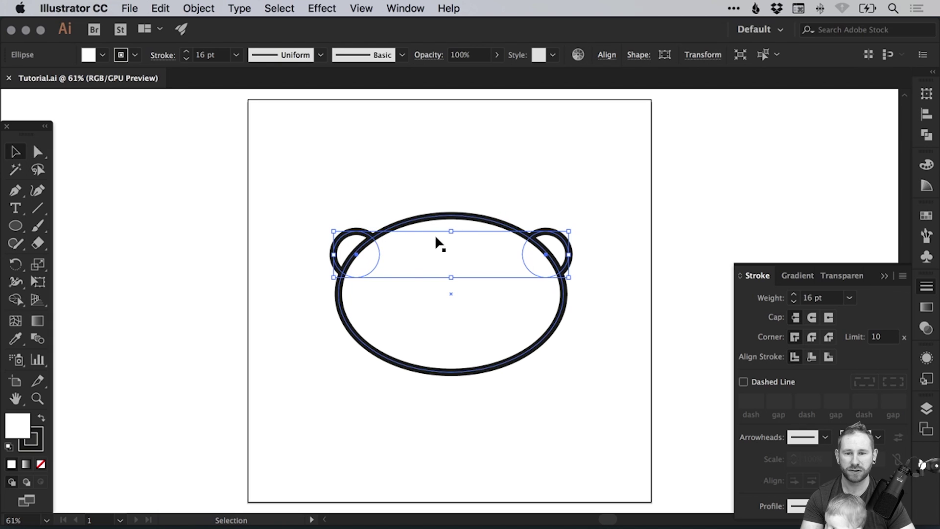
pyautogui.click(197, 7)
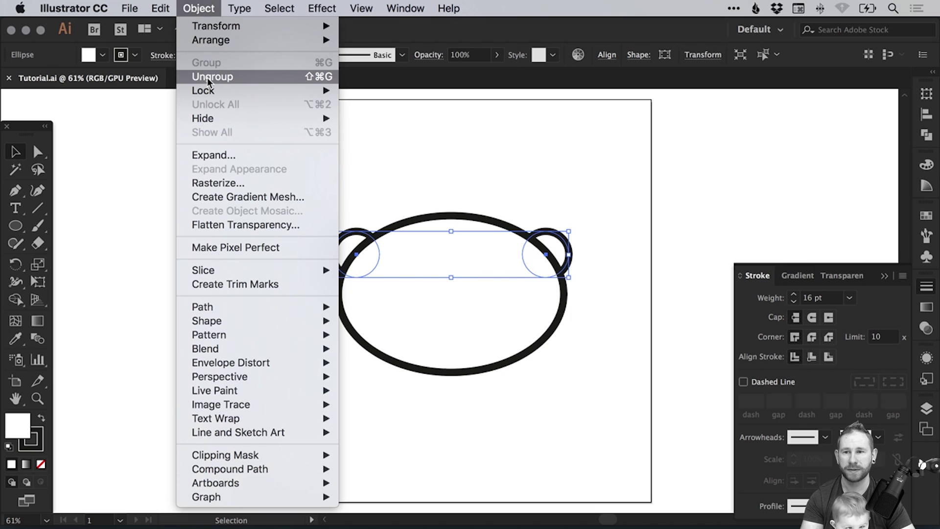
pyautogui.click(466, 156)
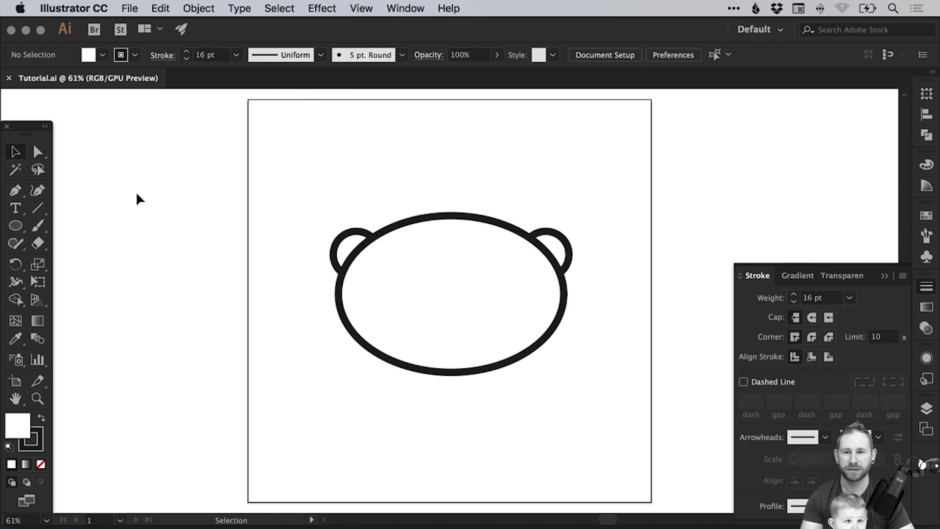
# Step: Draw a small circle, shrink it to about 87 px, and place it above the head's right side
pyautogui.click(18, 226)
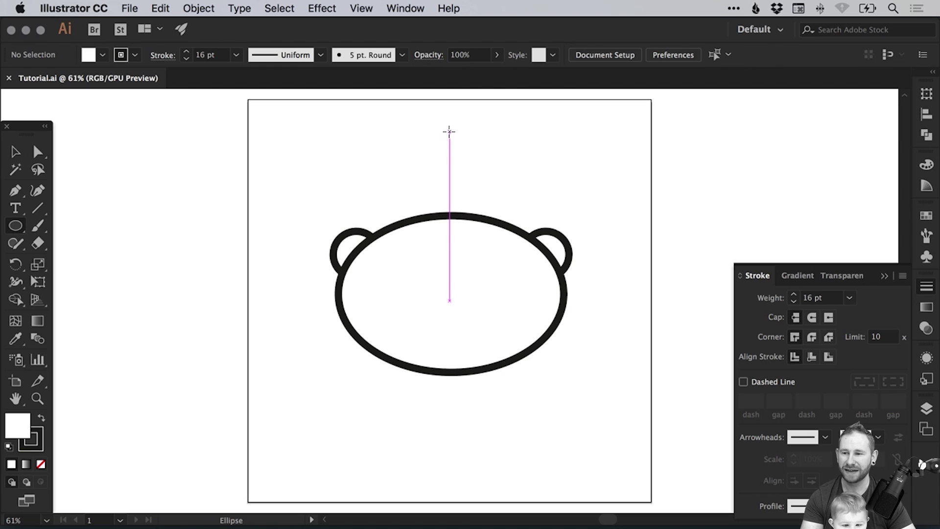
pyautogui.moveTo(450, 131); pyautogui.dragTo(492, 175)
pyautogui.press('v')
pyautogui.moveTo(493, 131); pyautogui.dragTo(542, 163)
pyautogui.moveTo(442, 194); pyautogui.dragTo(445, 190)
pyautogui.click(445, 174)
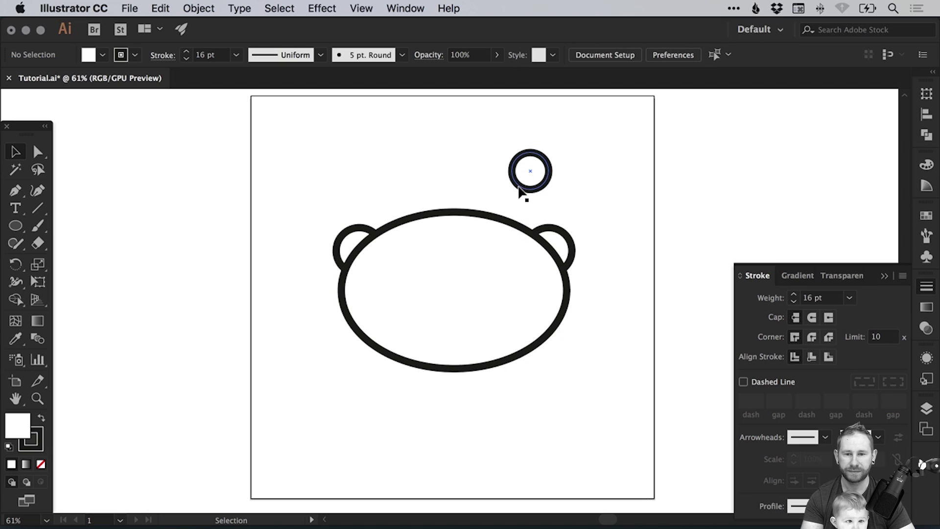
# Step: Copy the circle into the head's left side, remove its stroke and fill it with CMYK Red
pyautogui.moveTo(515, 192); pyautogui.dragTo(406, 296)
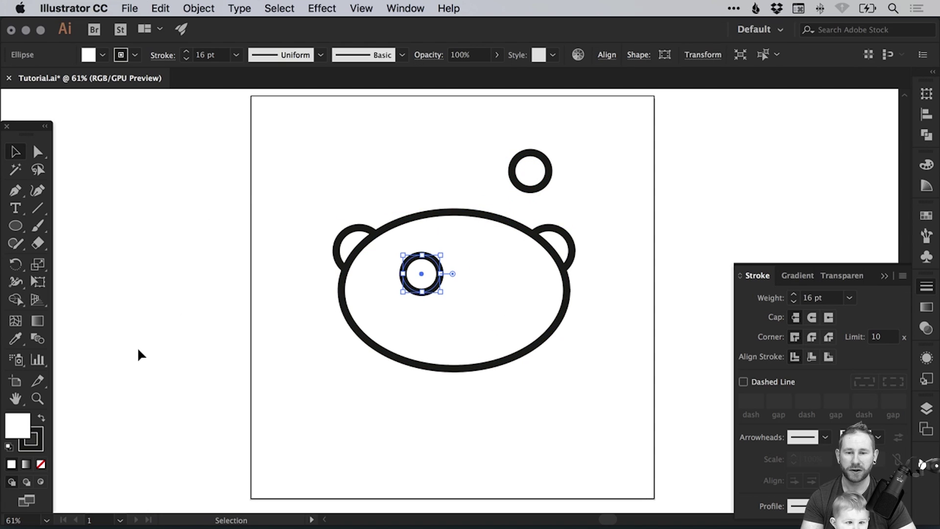
pyautogui.click(39, 445)
pyautogui.click(40, 463)
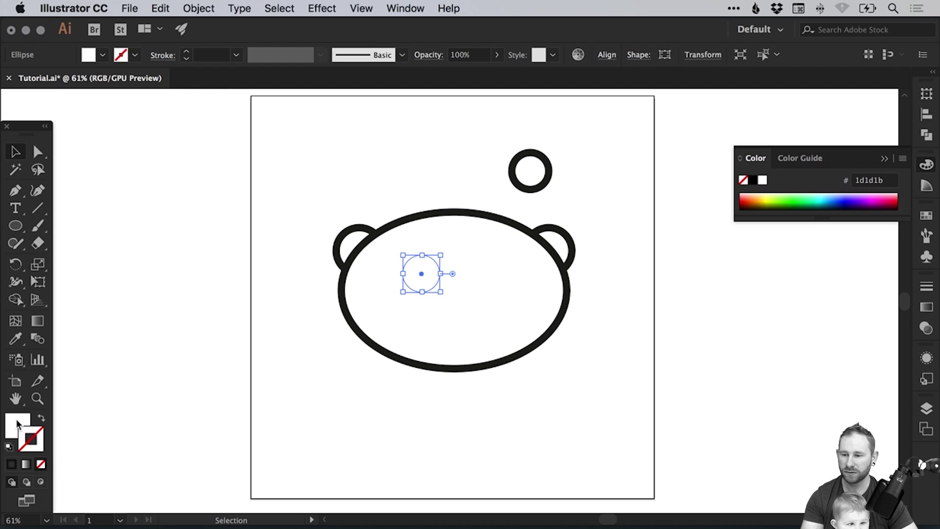
pyautogui.click(16, 418)
pyautogui.click(926, 216)
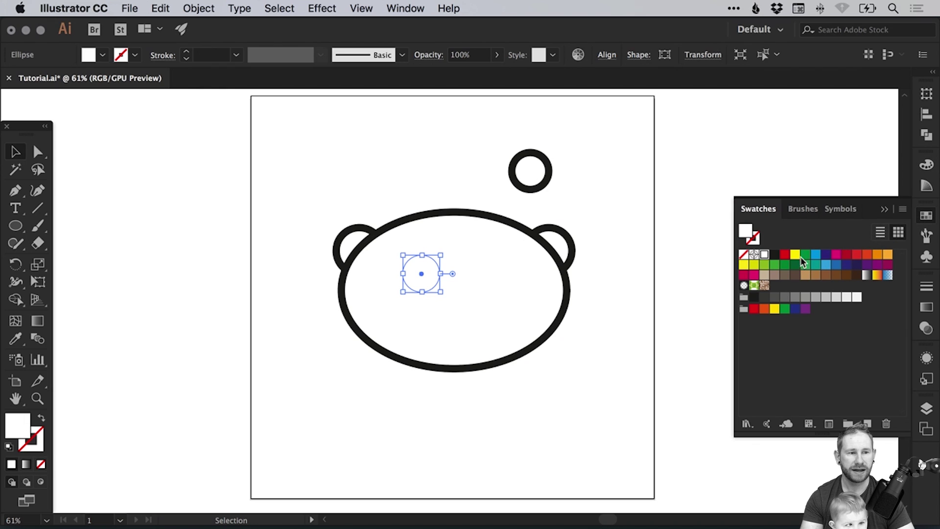
pyautogui.click(785, 255)
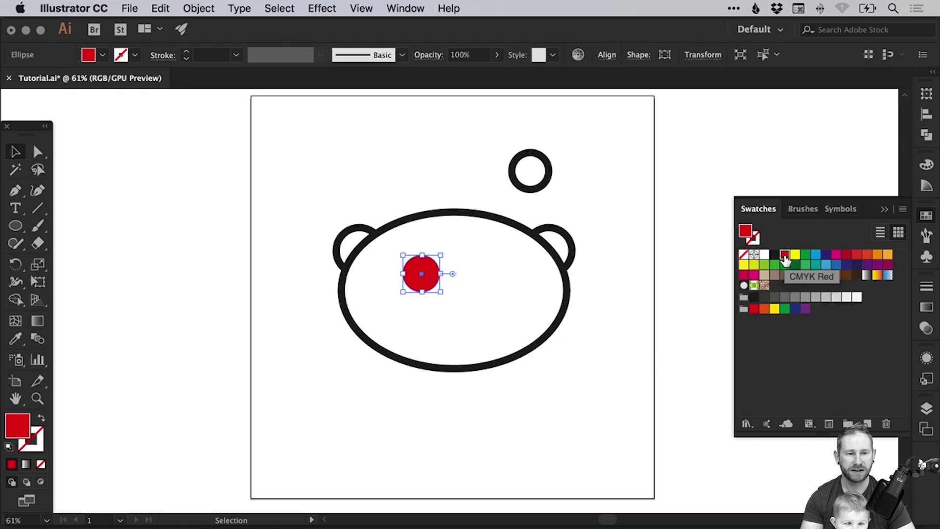
# Step: Adjust the CMYK Red swatch to RGB 217, 55, 19 with preview on
pyautogui.doubleClick(784, 255)
pyautogui.click(49, 286)
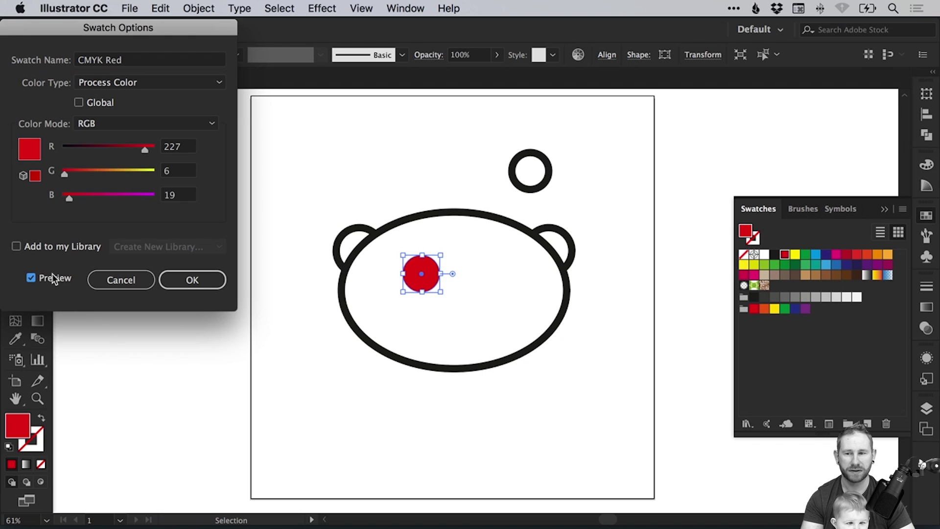
pyautogui.click(134, 147)
pyautogui.moveTo(134, 147); pyautogui.dragTo(141, 147)
pyautogui.click(77, 172)
pyautogui.moveTo(78, 172); pyautogui.dragTo(81, 171)
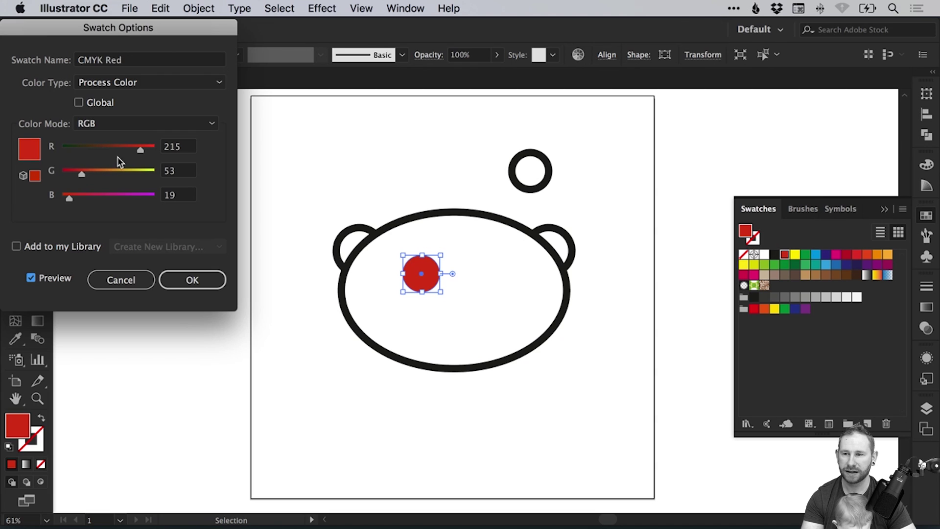
pyautogui.moveTo(137, 148); pyautogui.dragTo(139, 148)
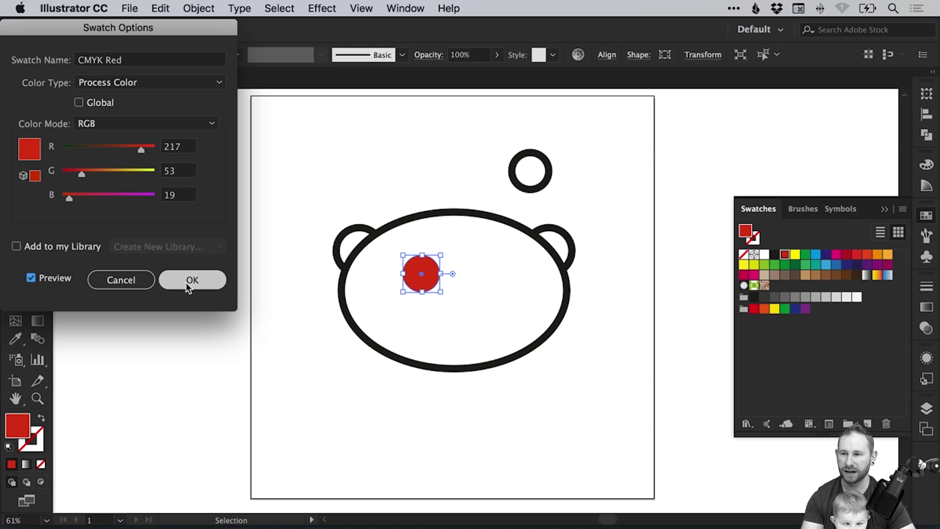
pyautogui.moveTo(82, 174); pyautogui.dragTo(84, 174)
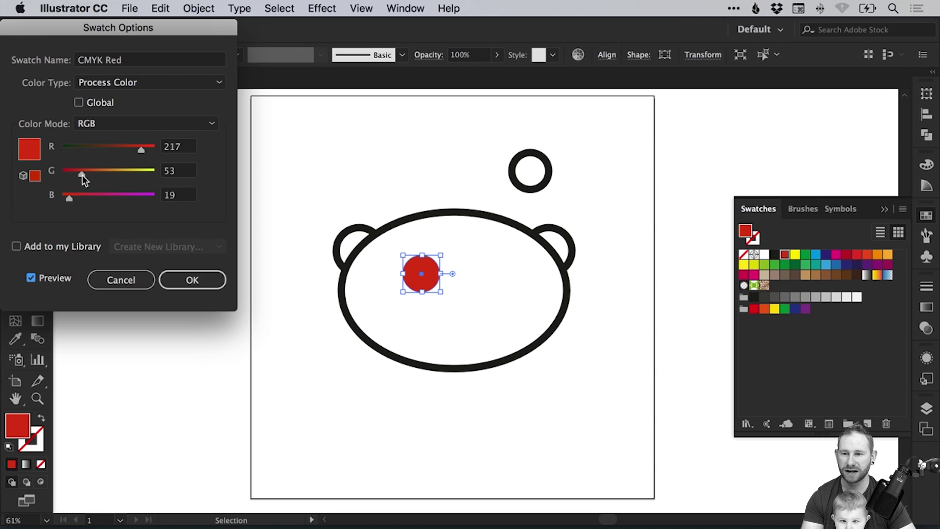
pyautogui.click(210, 282)
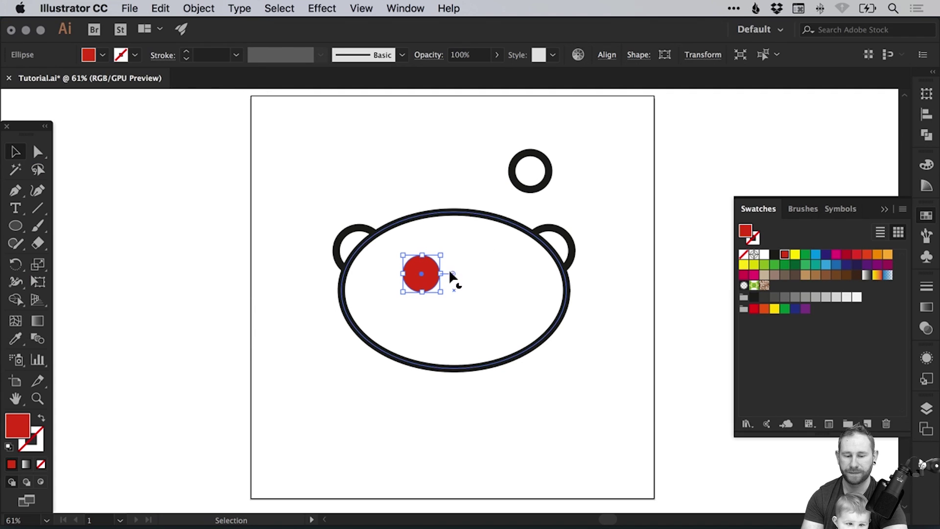
# Step: Duplicate the red eye onto the head's right side and group the two eyes
pyautogui.moveTo(440, 254); pyautogui.dragTo(499, 285)
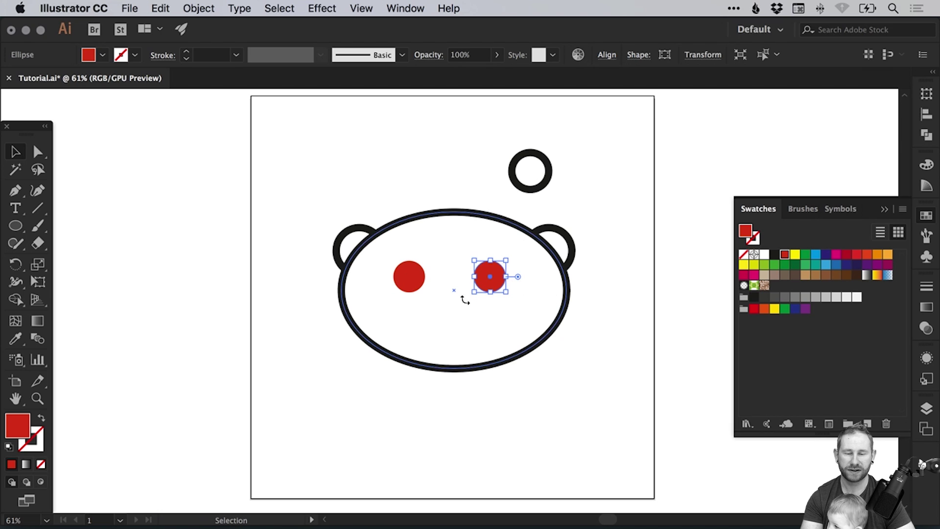
pyautogui.click(493, 179)
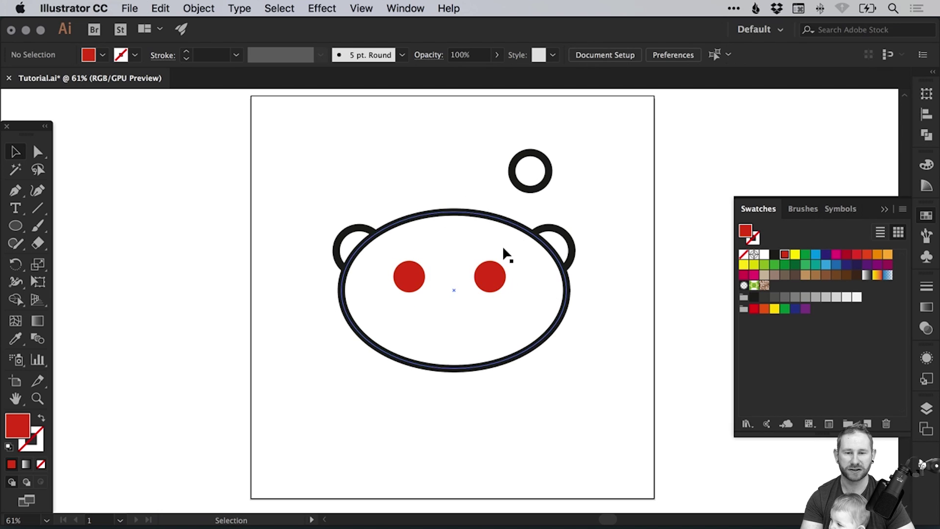
pyautogui.click(419, 278)
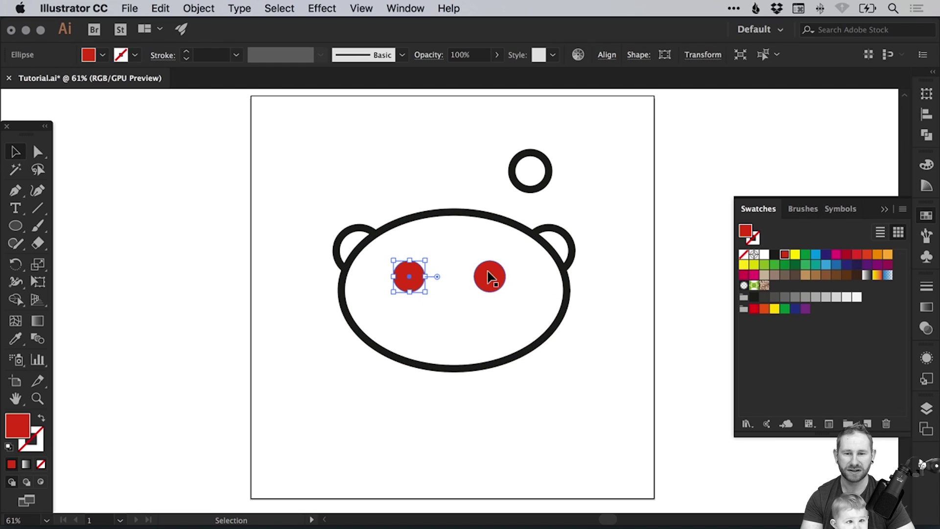
pyautogui.keyDown('shift'); pyautogui.click(489, 276); pyautogui.keyUp('shift')
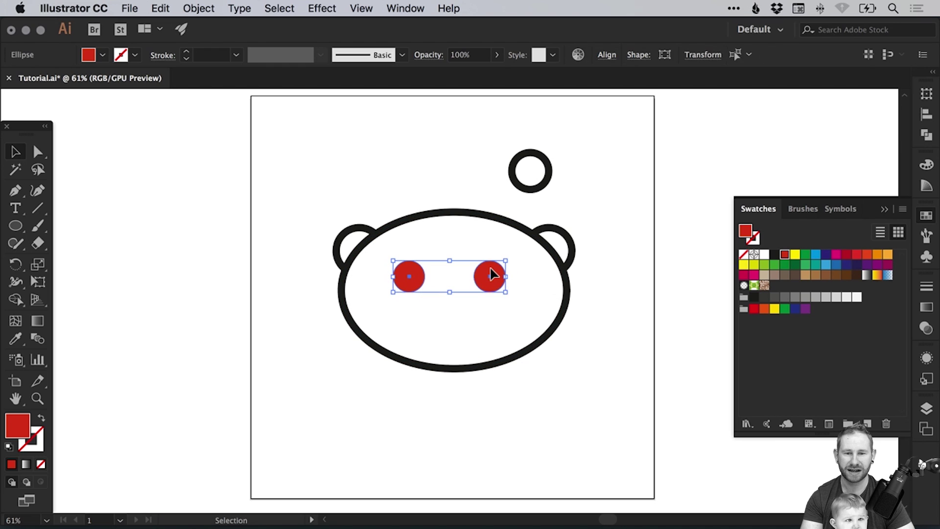
pyautogui.click(198, 8)
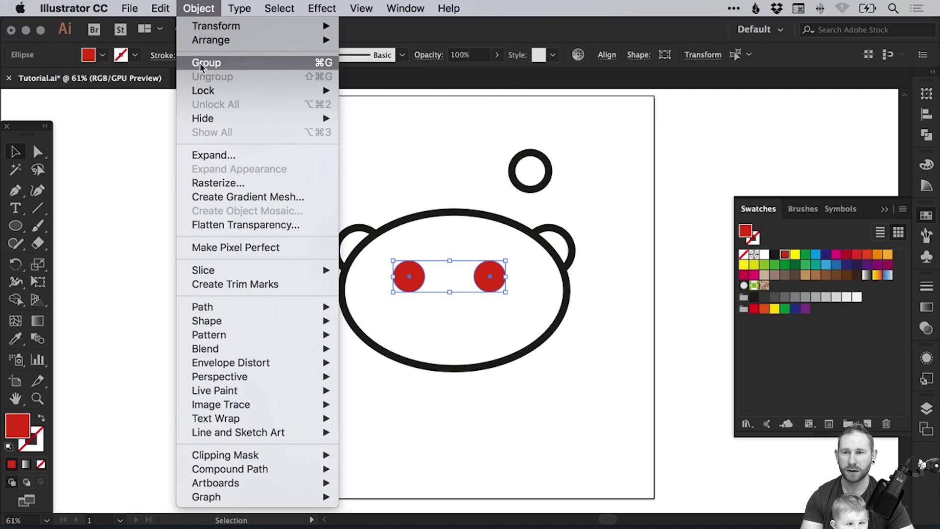
pyautogui.click(269, 62)
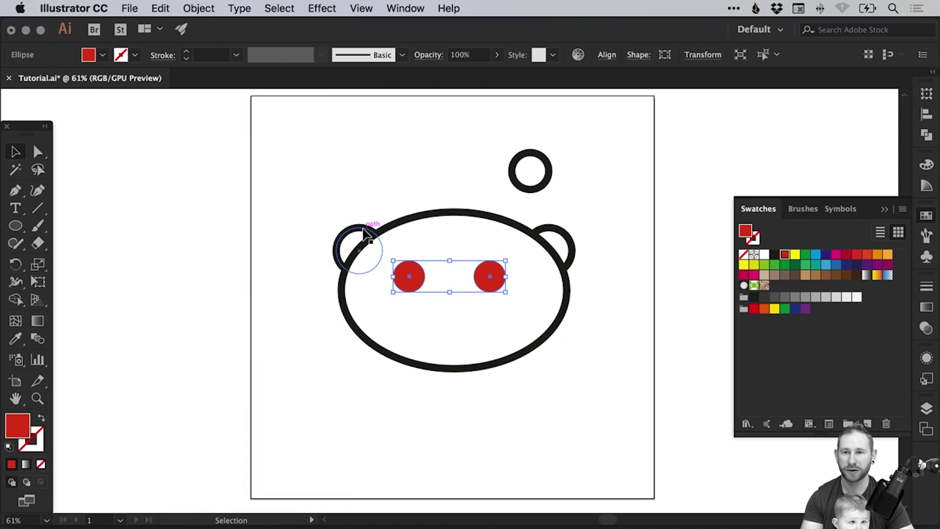
# Step: Select the head, ears and eyes and apply Horizontal Align Center
pyautogui.moveTo(363, 233); pyautogui.dragTo(348, 226)
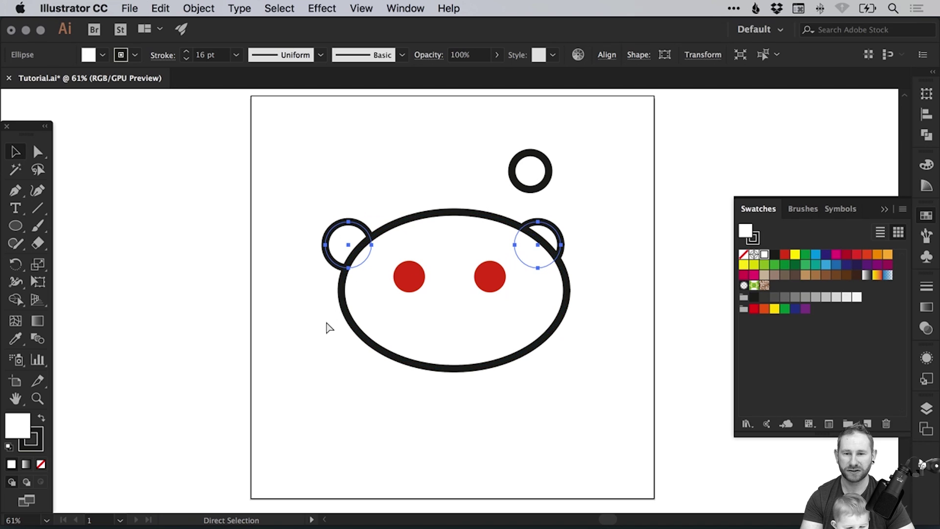
pyautogui.press('super+z')
pyautogui.moveTo(305, 397); pyautogui.dragTo(568, 240)
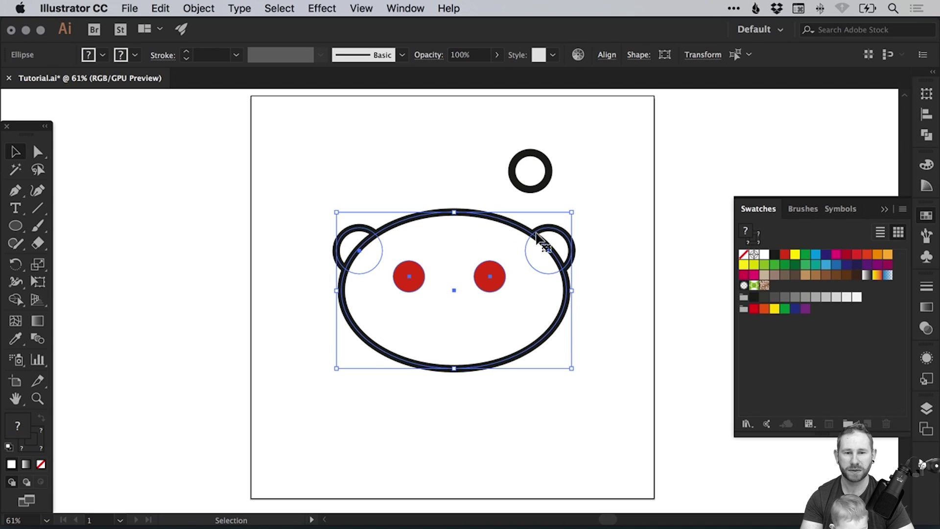
pyautogui.click(607, 55)
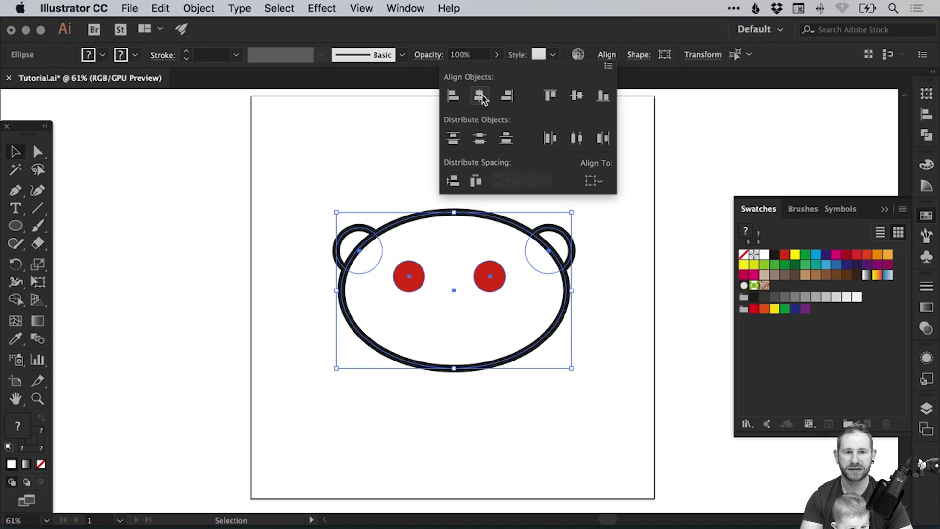
pyautogui.click(480, 96)
pyautogui.click(606, 54)
pyautogui.click(610, 196)
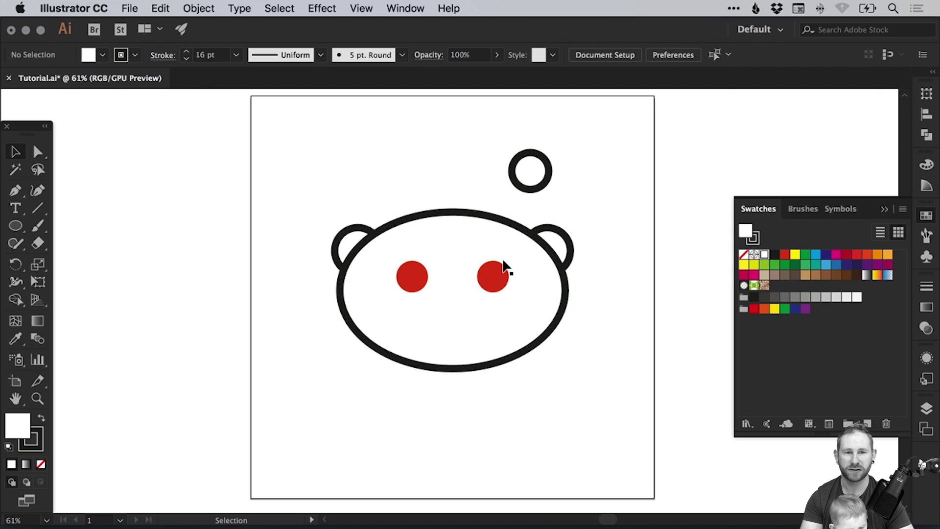
# Step: Draw an L-shaped antenna path with the Pen tool, rising above the head's left then turning right
pyautogui.click(15, 191)
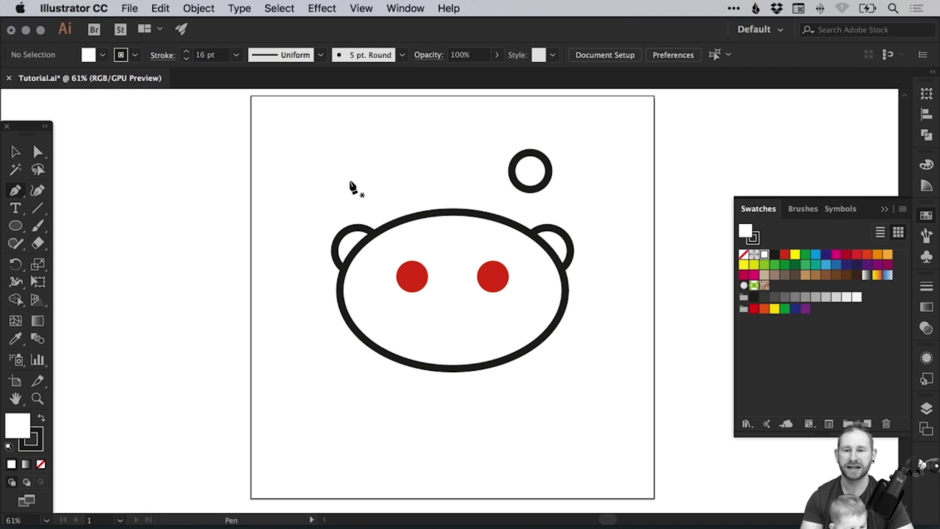
pyautogui.click(350, 189)
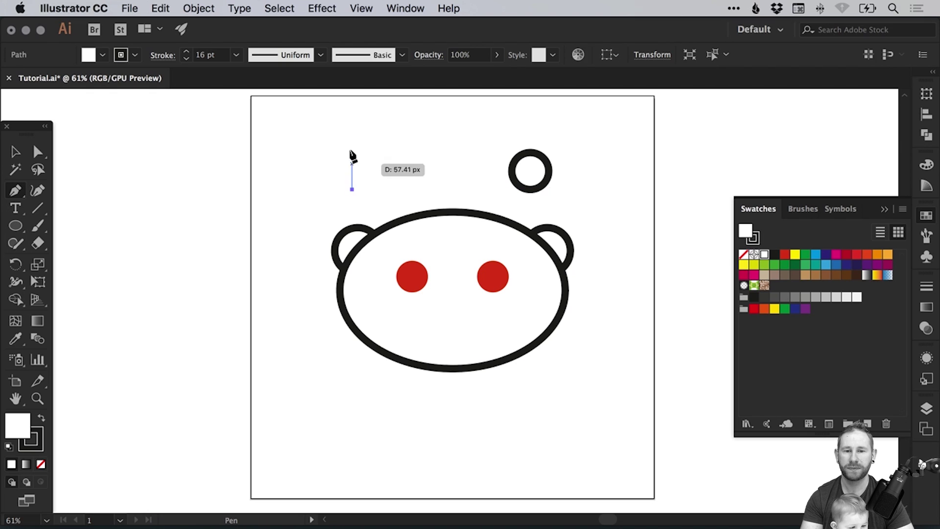
pyautogui.click(352, 134)
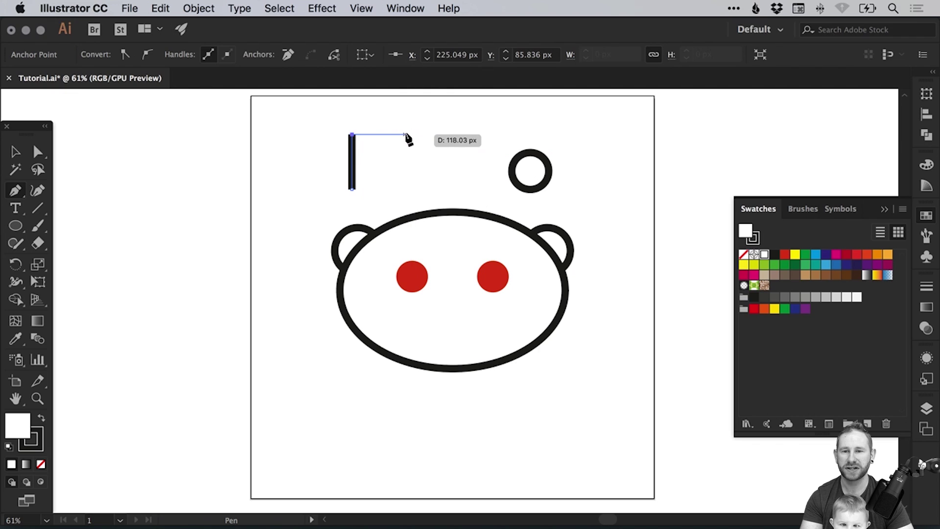
pyautogui.click(400, 134)
pyautogui.press('Escape')
pyautogui.press('v')
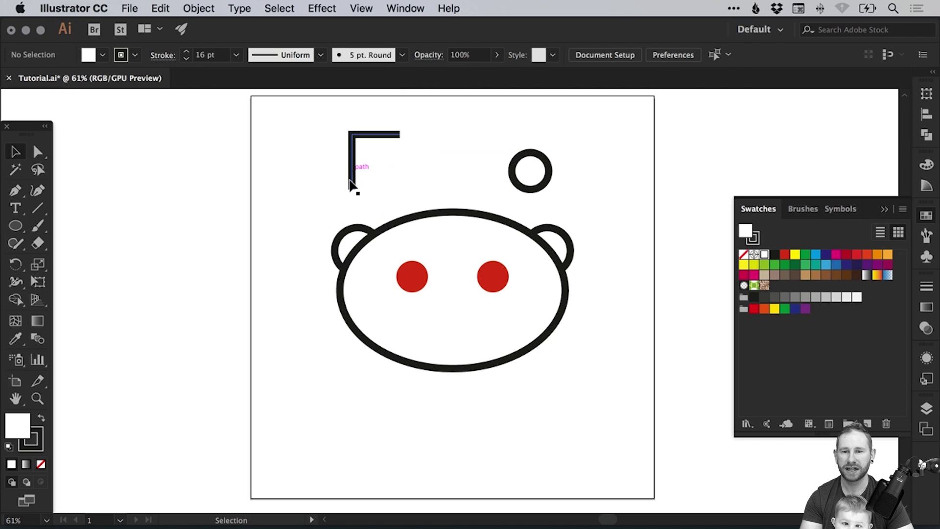
pyautogui.click(39, 155)
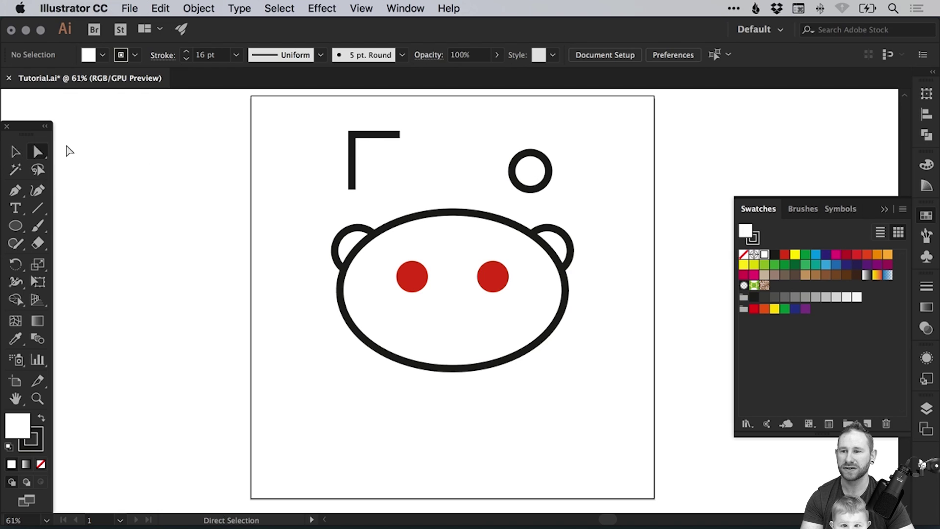
# Step: Move the antenna's top-right anchor about 6 px right to lengthen its top arm
pyautogui.press('z')
pyautogui.moveTo(294, 119); pyautogui.dragTo(539, 285)
pyautogui.moveTo(228, 142); pyautogui.dragTo(428, 111)
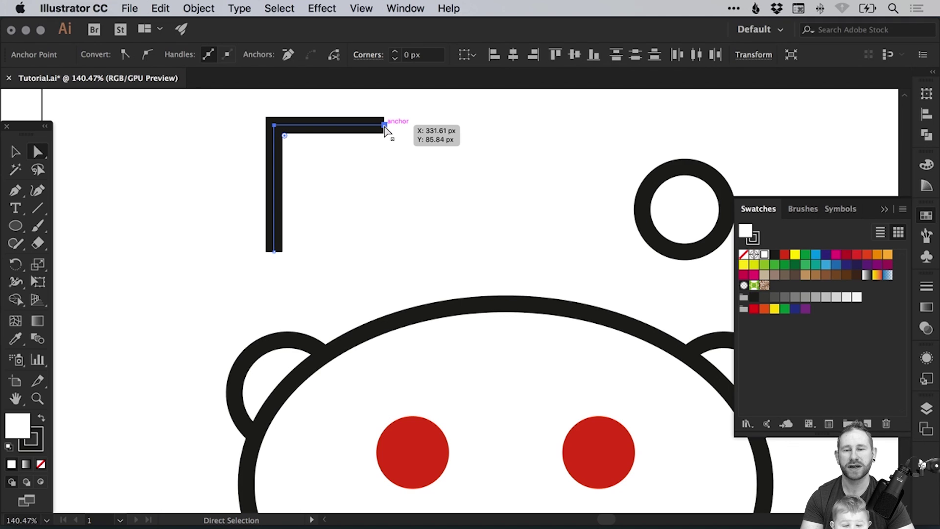
pyautogui.moveTo(385, 126); pyautogui.dragTo(395, 126)
pyautogui.click(360, 138)
pyautogui.press('v')
pyautogui.press('super+minus')
pyautogui.press('super+minus')
pyautogui.press('super+minus')
pyautogui.press('super+minus')
pyautogui.press('space')
pyautogui.moveTo(476, 224); pyautogui.dragTo(432, 194)
pyautogui.keyDown('super'); pyautogui.click(430, 263); pyautogui.keyUp('super')
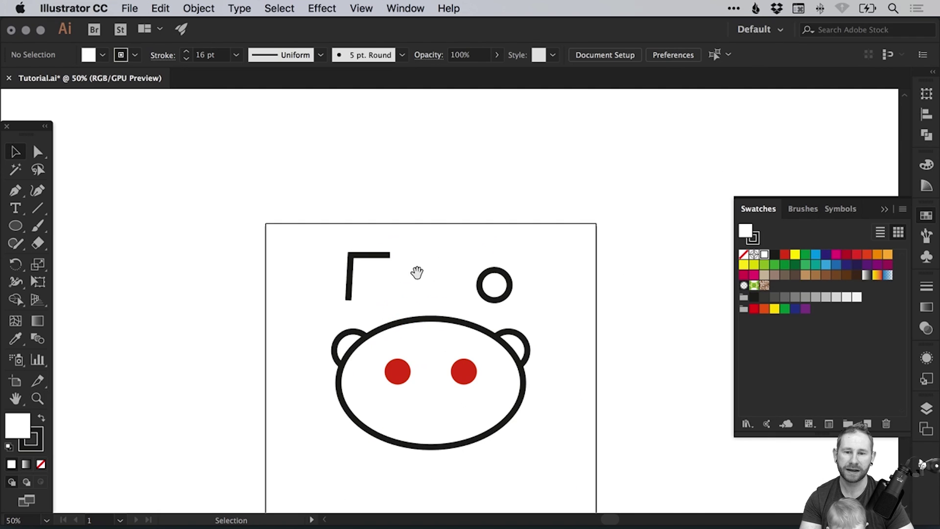
# Step: Rotate the bent antenna so it leans slightly to the right
pyautogui.moveTo(416, 272); pyautogui.dragTo(451, 237)
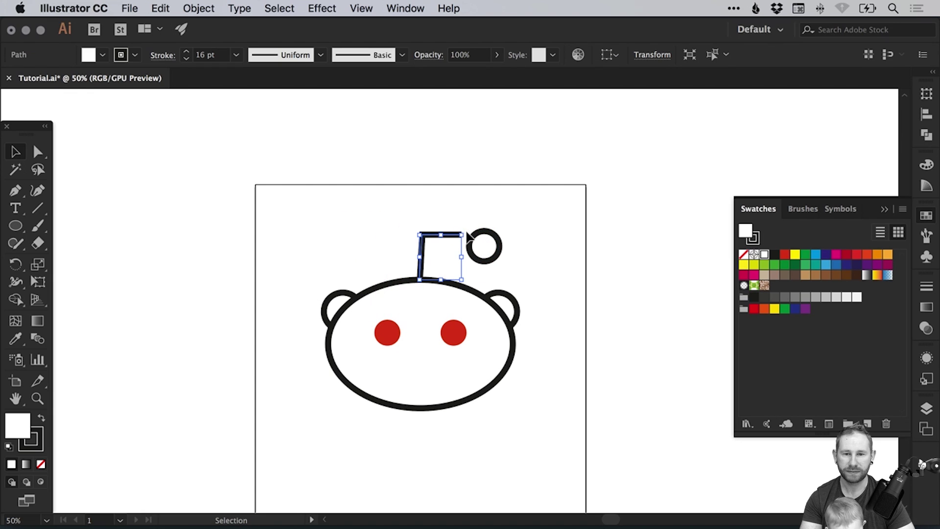
pyautogui.moveTo(471, 233); pyautogui.dragTo(477, 243)
pyautogui.press('super+space')
pyautogui.moveTo(310, 200); pyautogui.dragTo(455, 378)
pyautogui.moveTo(598, 186); pyautogui.dragTo(612, 177)
pyautogui.click(654, 55)
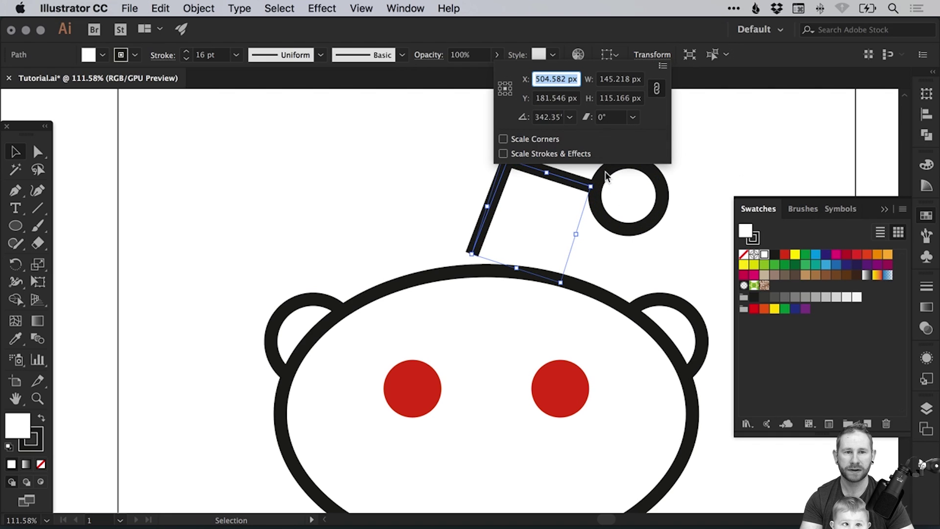
pyautogui.click(597, 189)
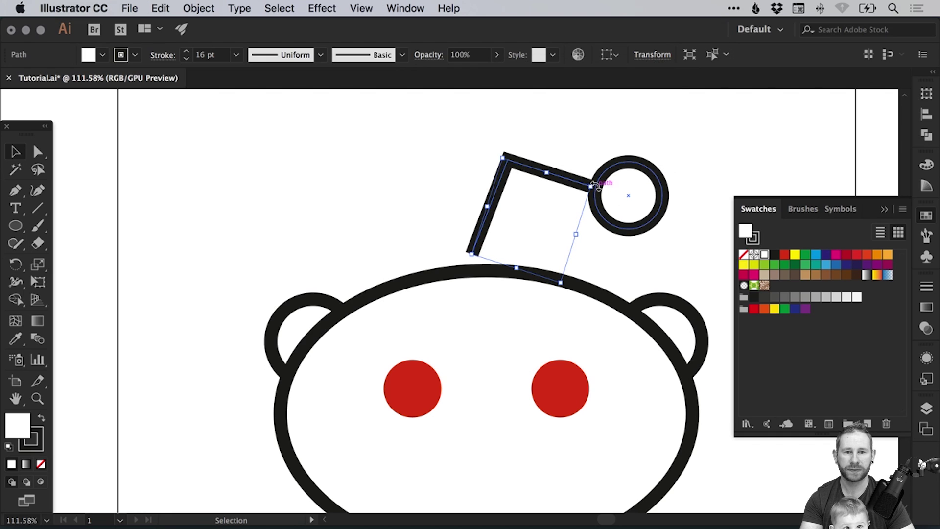
pyautogui.moveTo(596, 186)
pyautogui.mouseDown()
pyautogui.moveTo(601, 180)
pyautogui.moveTo(582, 183)
pyautogui.mouseUp()
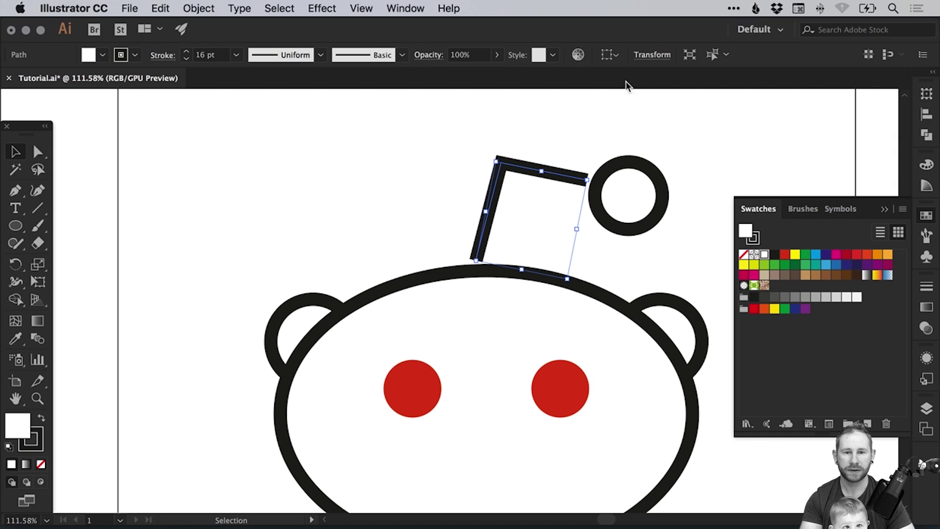
pyautogui.click(653, 53)
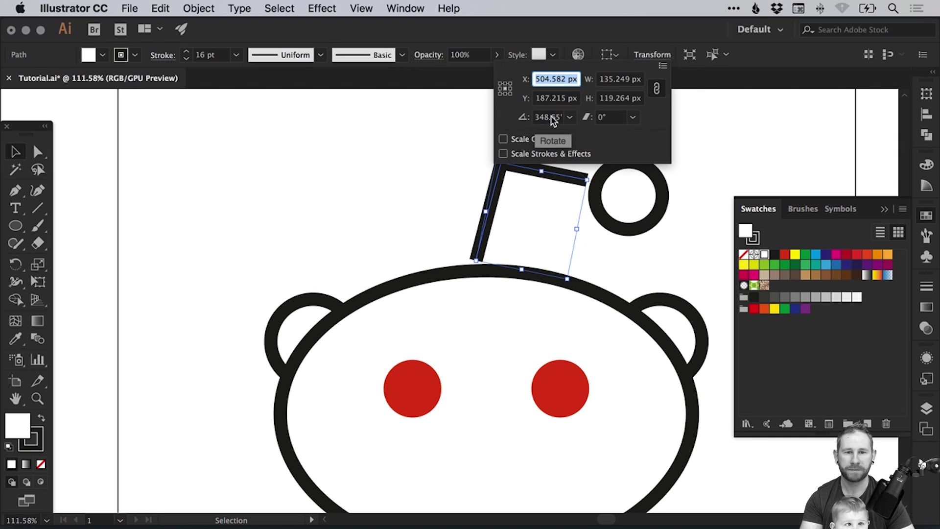
pyautogui.click(656, 58)
pyautogui.hscroll(5, 439, 213)
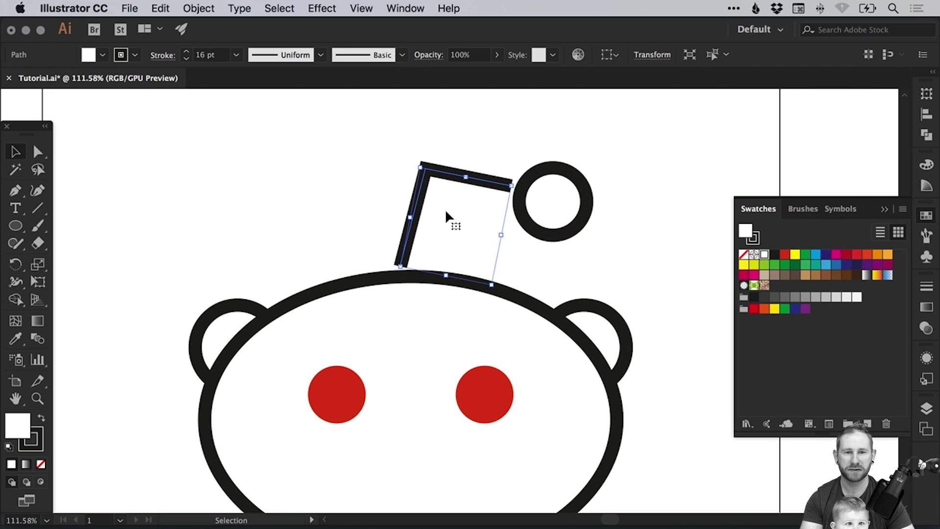
# Step: Move the antenna line up to meet the circle, then nudge the circle slightly upward
pyautogui.moveTo(412, 230)
pyautogui.mouseDown()
pyautogui.moveTo(440, 234)
pyautogui.moveTo(421, 236)
pyautogui.moveTo(417, 255)
pyautogui.moveTo(415, 368)
pyautogui.mouseUp()
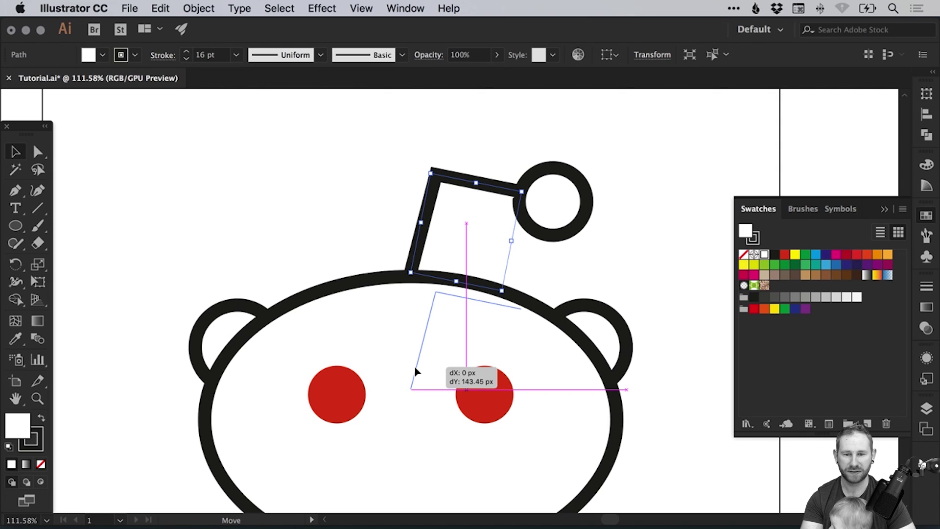
pyautogui.moveTo(415, 372); pyautogui.dragTo(447, 250)
pyautogui.click(446, 250)
pyautogui.moveTo(552, 172); pyautogui.dragTo(521, 164)
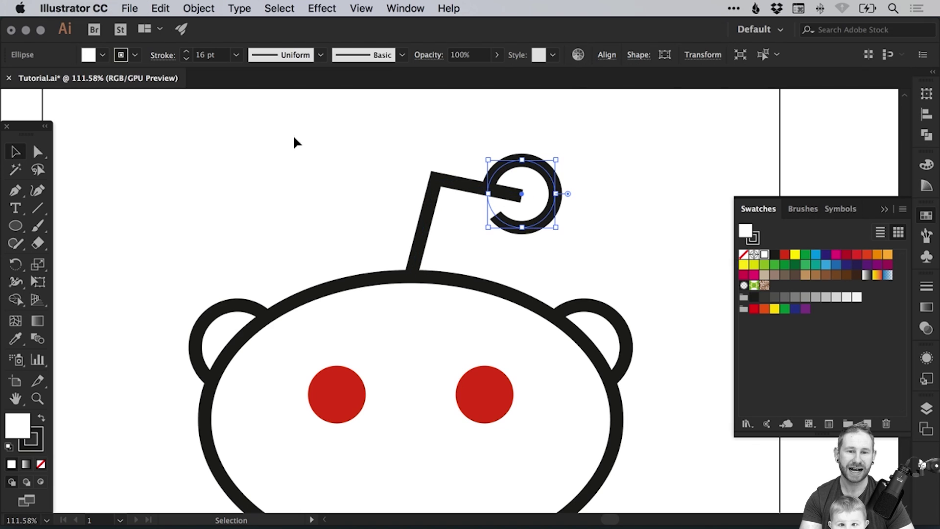
# Step: Bring the antenna circle to the front and move it onto the antenna line's end
pyautogui.click(199, 10)
pyautogui.moveTo(208, 42)
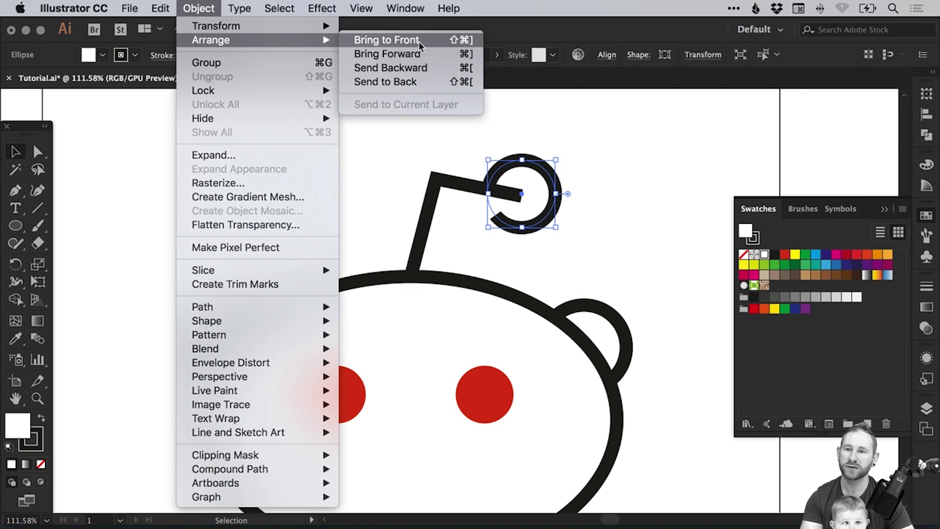
pyautogui.click(386, 40)
pyautogui.moveTo(556, 183); pyautogui.dragTo(568, 190)
# Step: In Outline view, zoom in and nudge the circle down onto the line end, then return to Preview
pyautogui.press('a')
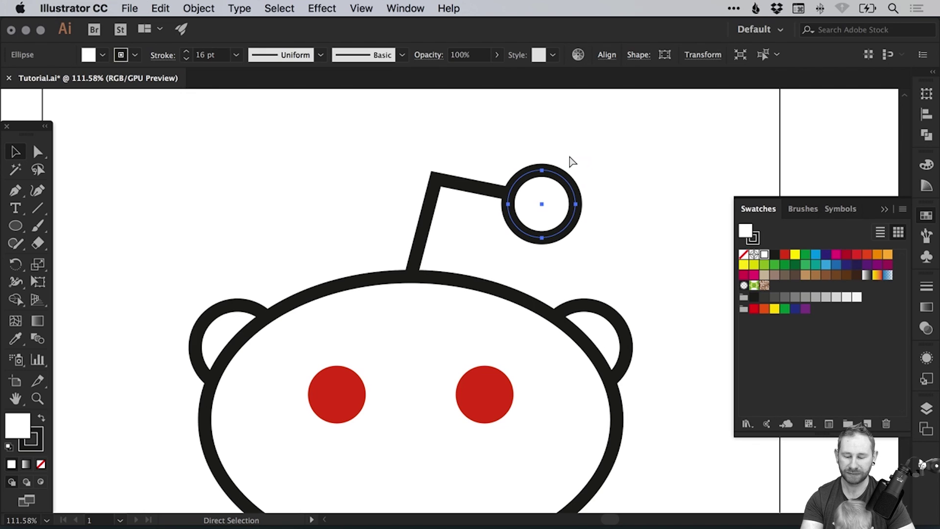
pyautogui.hotkey('ctrl', 'y')
pyautogui.press('v')
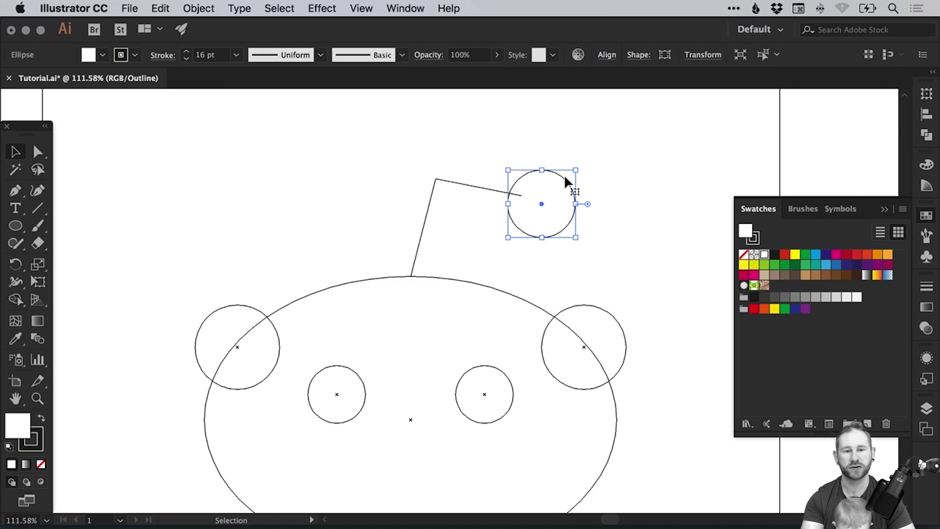
pyautogui.moveTo(564, 175); pyautogui.dragTo(627, 252)
pyautogui.hotkey('ctrl', 'space')
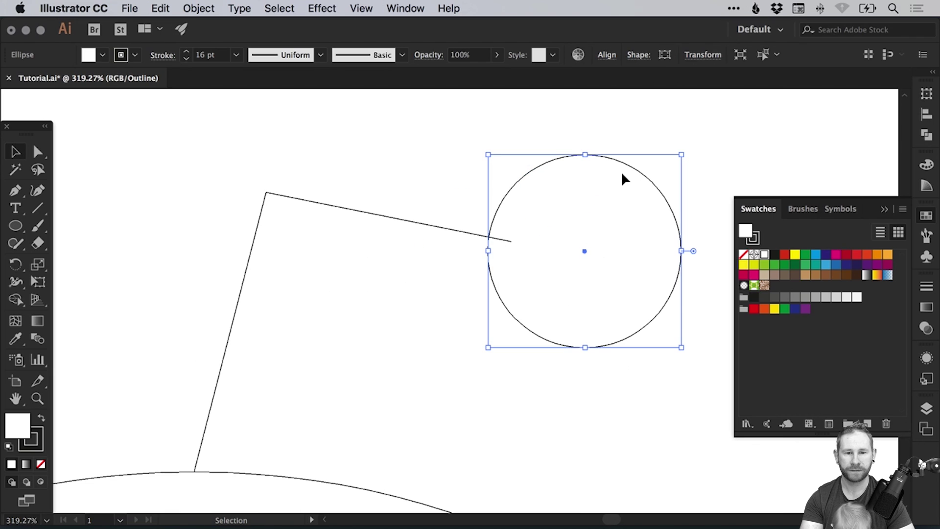
pyautogui.moveTo(622, 166); pyautogui.dragTo(619, 171)
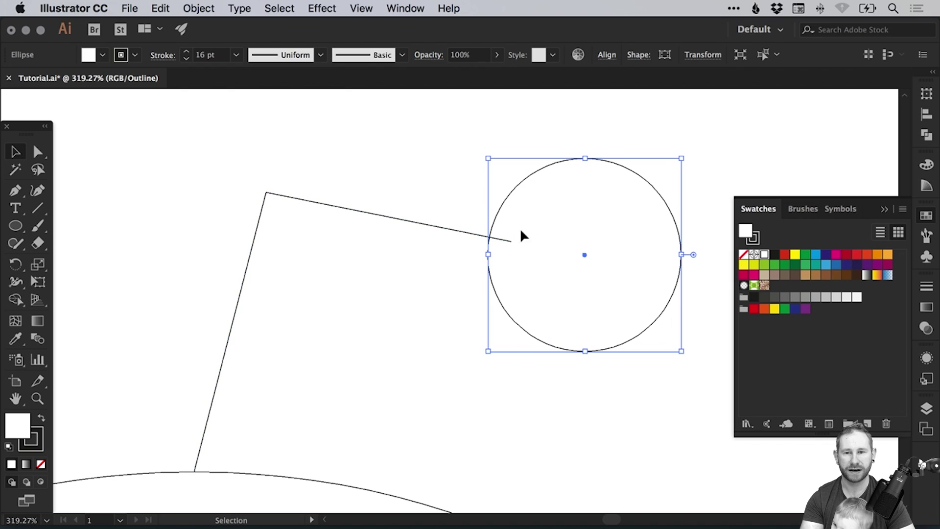
pyautogui.press('a')
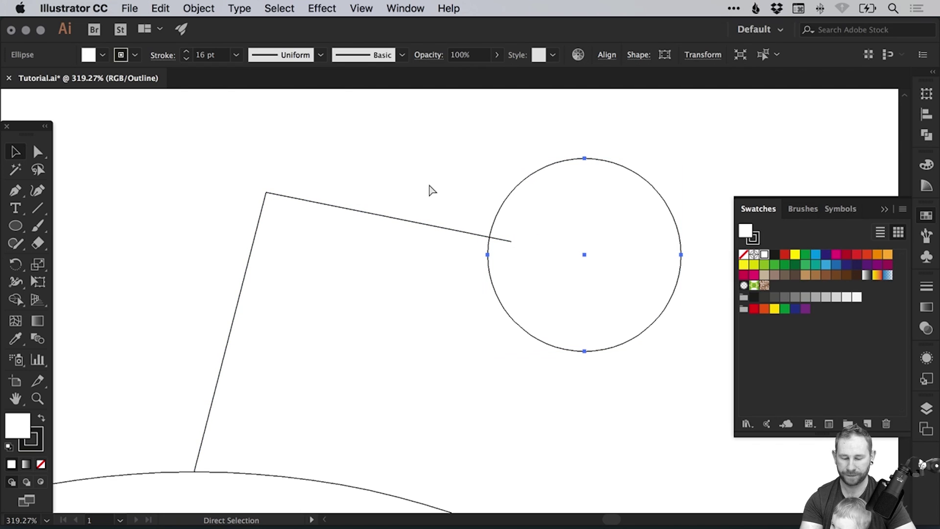
pyautogui.hotkey('ctrl', 'y')
pyautogui.hotkey('ctrl', '0')
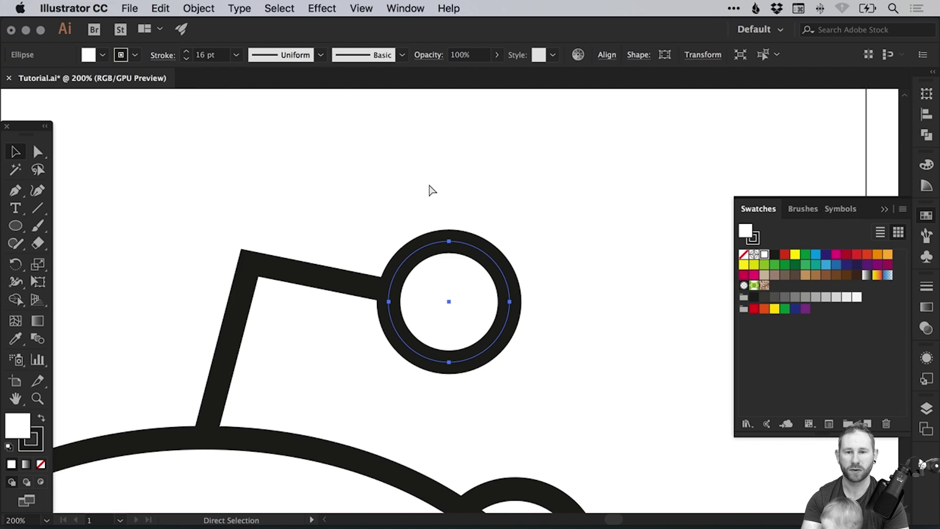
# Step: Draw a curved smile path below the eyes with the Pen tool
pyautogui.press('v')
pyautogui.click(351, 162)
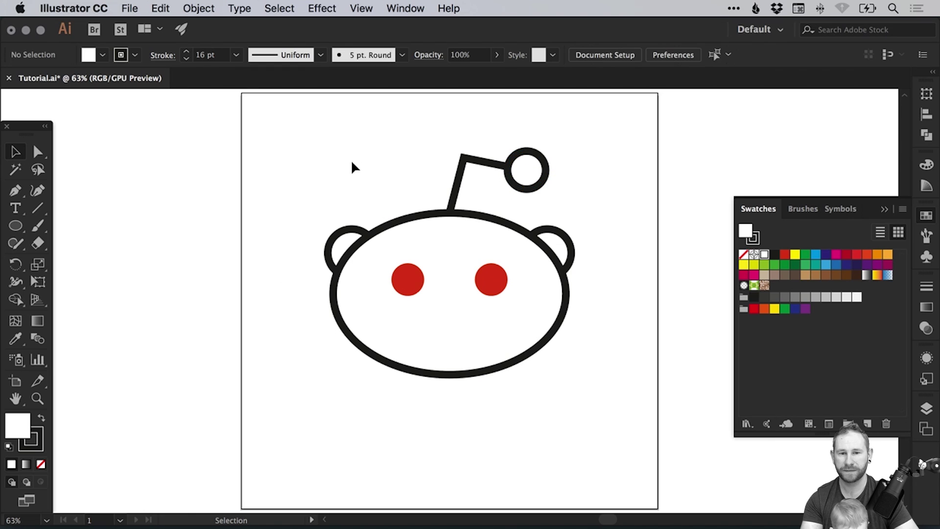
pyautogui.click(15, 191)
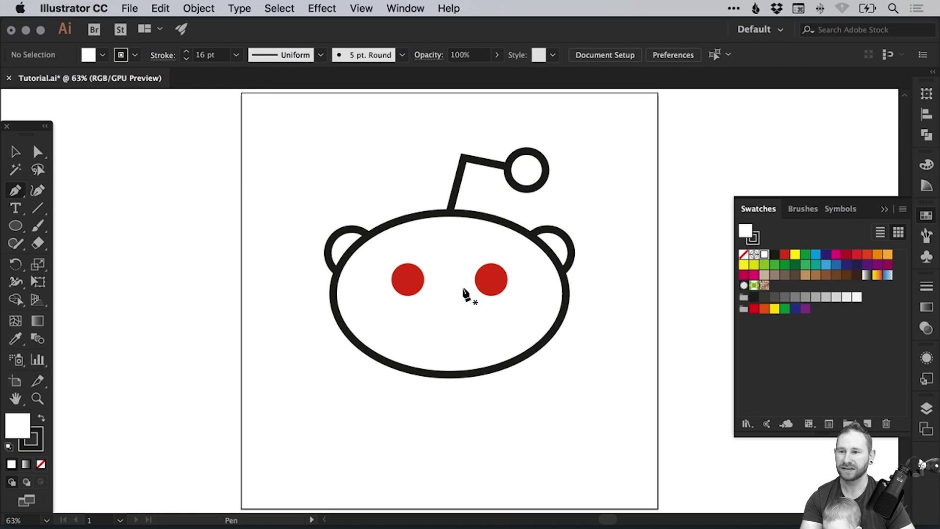
pyautogui.click(402, 331)
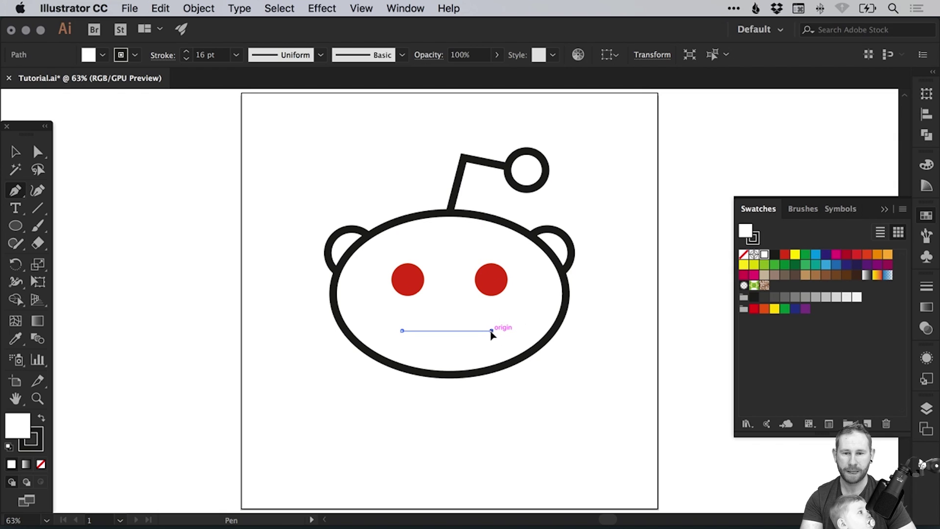
pyautogui.moveTo(491, 332); pyautogui.dragTo(536, 309)
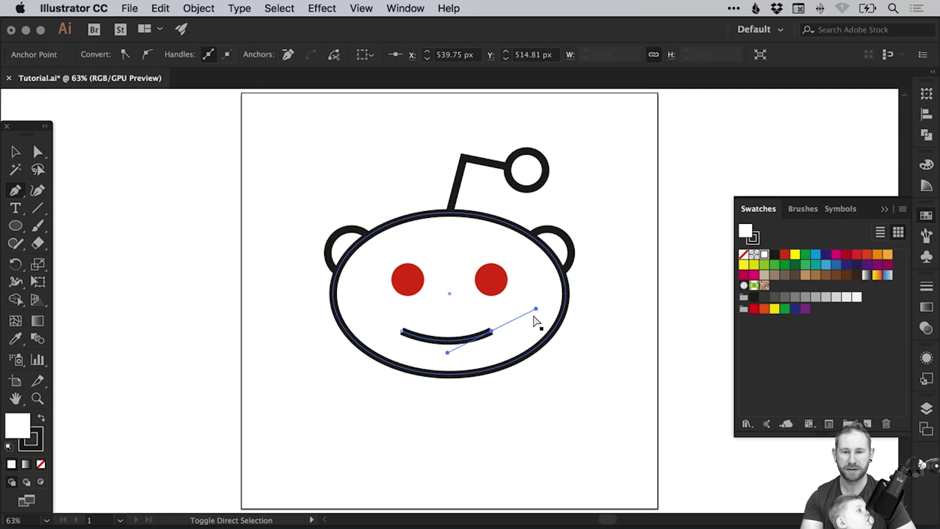
pyautogui.press('v')
# Step: Give the smile stroke Round Cap line ends
pyautogui.click(926, 288)
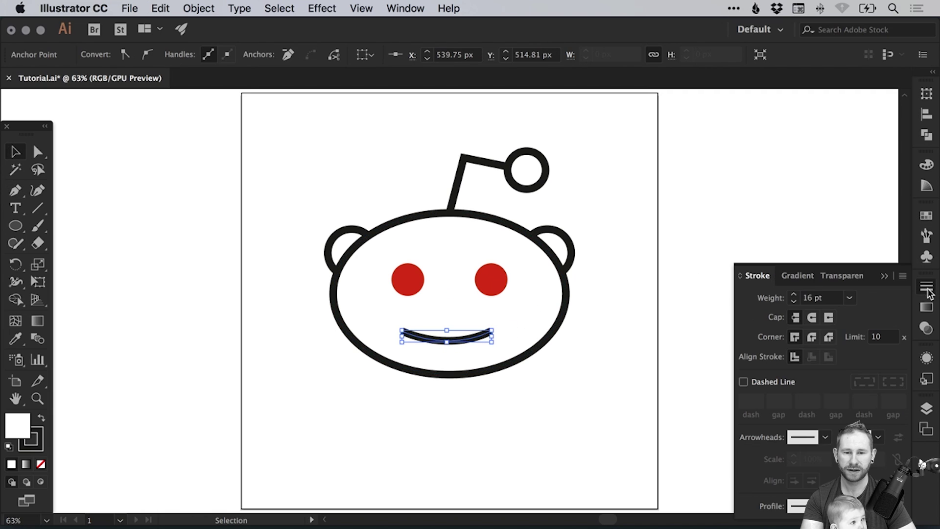
pyautogui.click(811, 317)
pyautogui.click(703, 323)
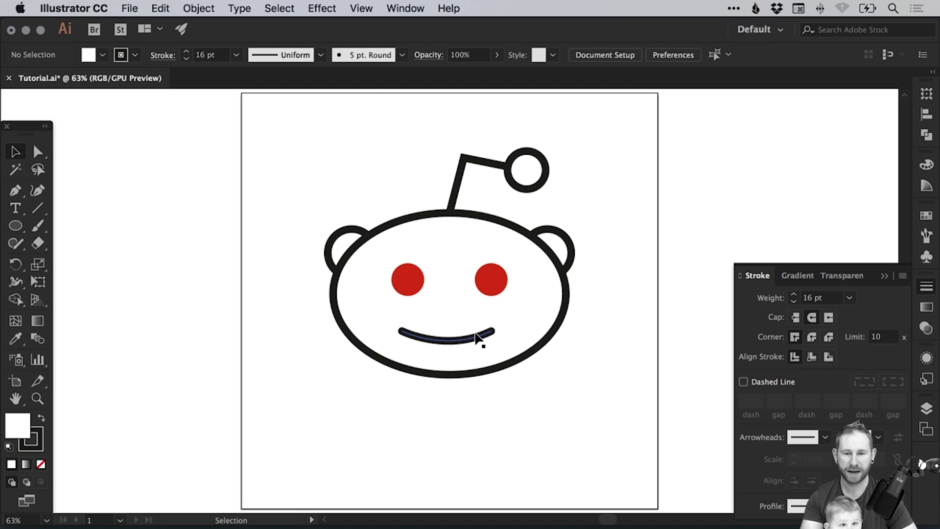
# Step: Widen the smile's curve by lengthening its middle anchor's handles
pyautogui.click(441, 340)
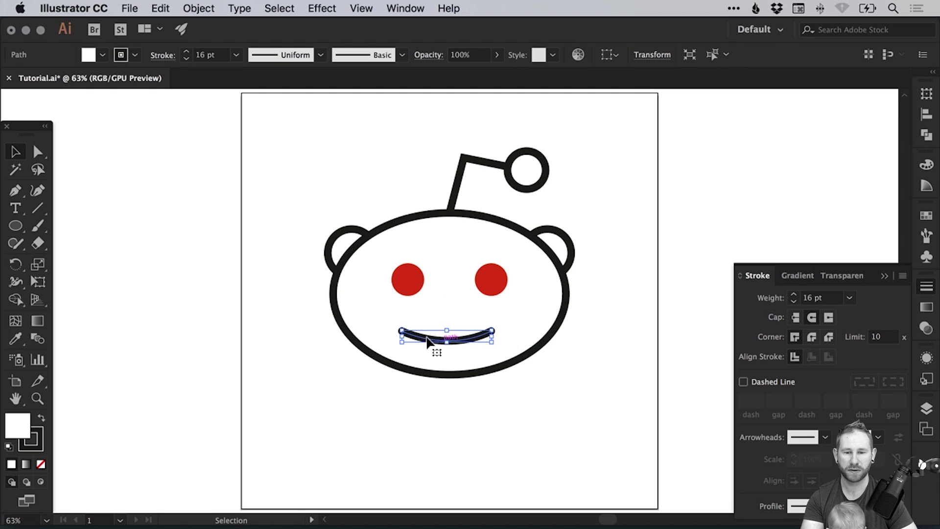
pyautogui.click(38, 155)
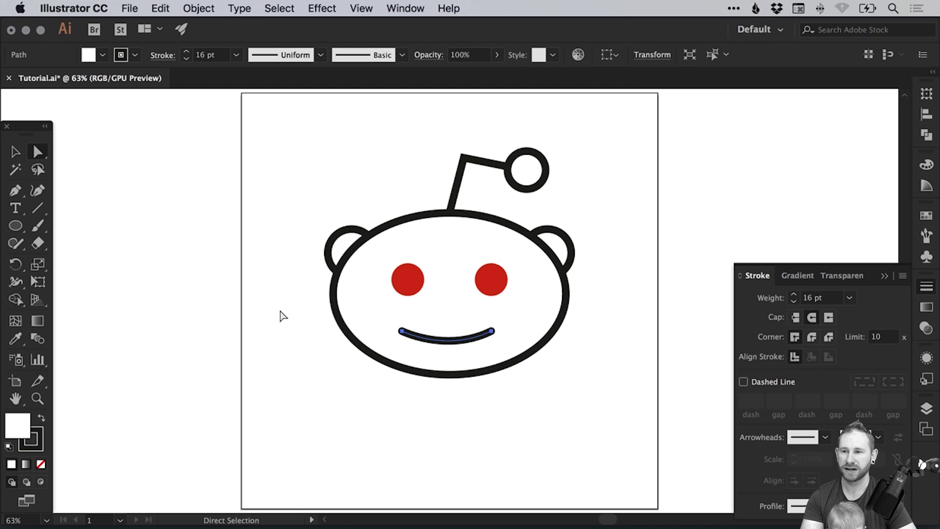
pyautogui.click(299, 368)
pyautogui.click(434, 341)
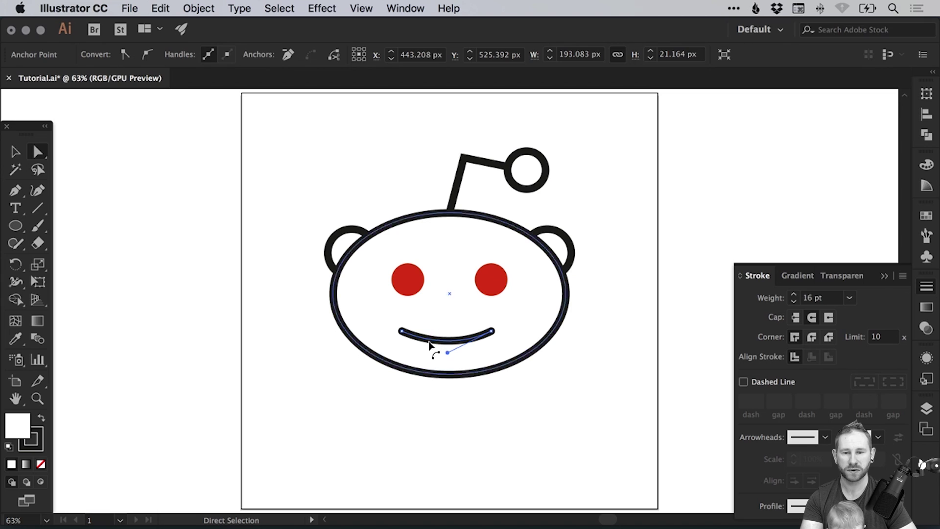
pyautogui.moveTo(449, 356); pyautogui.dragTo(443, 356)
pyautogui.click(619, 205)
# Step: Flatten the smile's curve slightly at its middle anchor point
pyautogui.press('v')
pyautogui.click(483, 348)
pyautogui.click(597, 280)
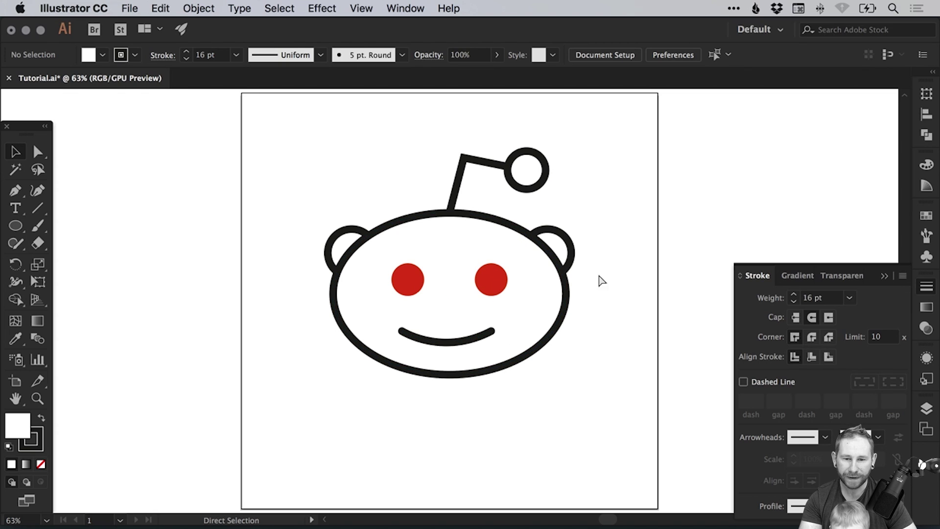
pyautogui.press('a')
pyautogui.click(458, 347)
pyautogui.moveTo(444, 357); pyautogui.dragTo(447, 353)
pyautogui.click(606, 230)
# Step: Group the antenna line and its circle together
pyautogui.press('v')
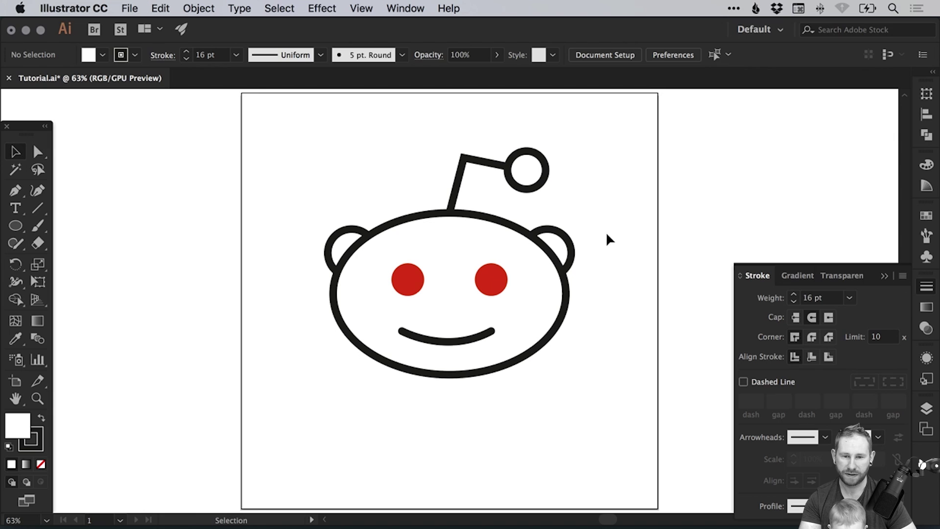
pyautogui.moveTo(424, 128); pyautogui.dragTo(549, 190)
pyautogui.click(198, 8)
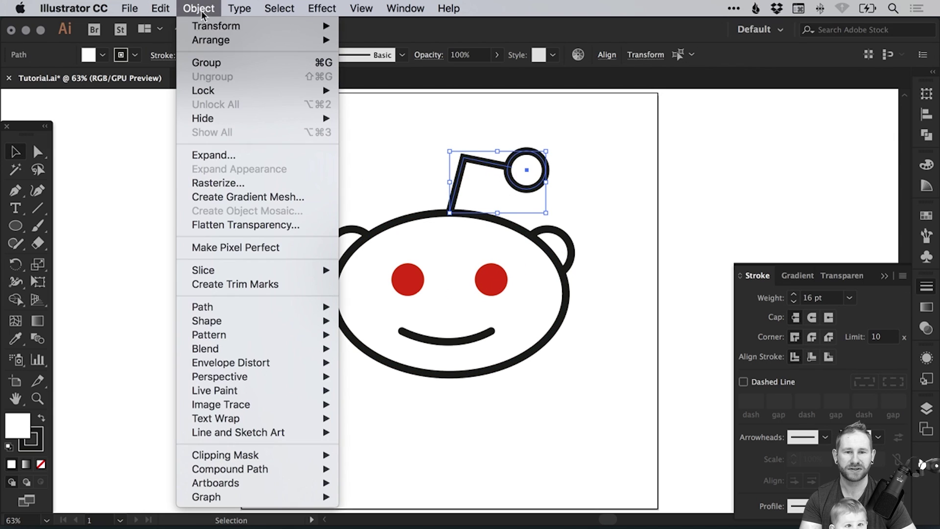
pyautogui.click(205, 60)
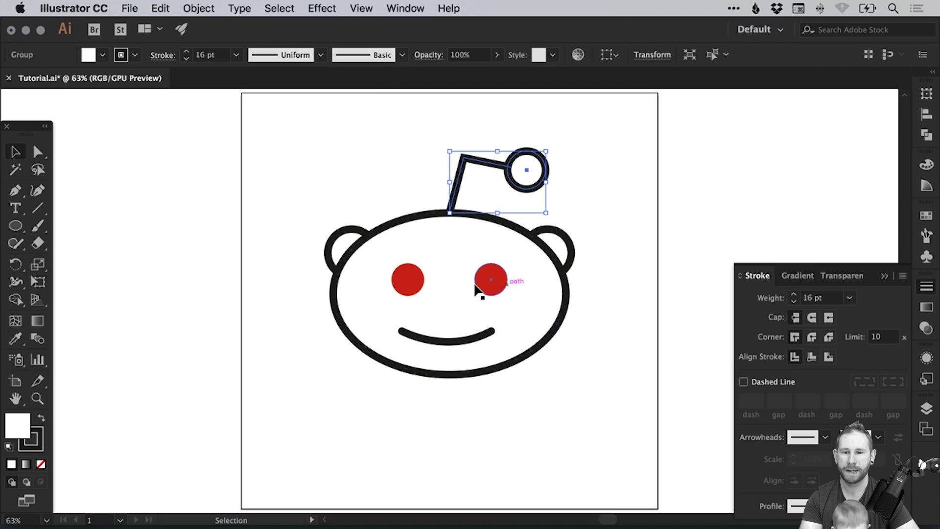
# Step: Align the head parts, excluding the antenna, to each other's horizontal centre
pyautogui.moveTo(351, 386); pyautogui.dragTo(590, 134)
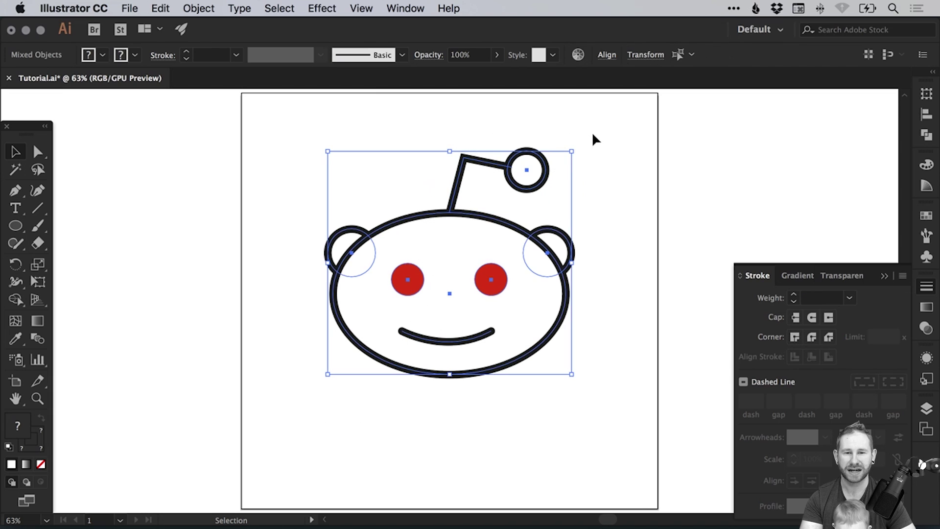
pyautogui.keyDown('shift'); pyautogui.click(515, 162); pyautogui.keyUp('shift')
pyautogui.keyDown('shift'); pyautogui.click(455, 178); pyautogui.keyUp('shift')
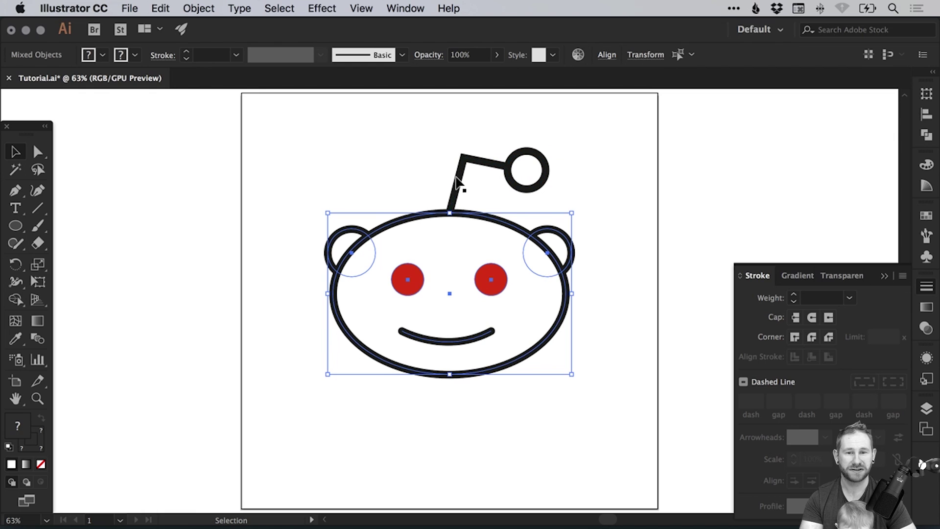
pyautogui.click(607, 55)
pyautogui.click(480, 97)
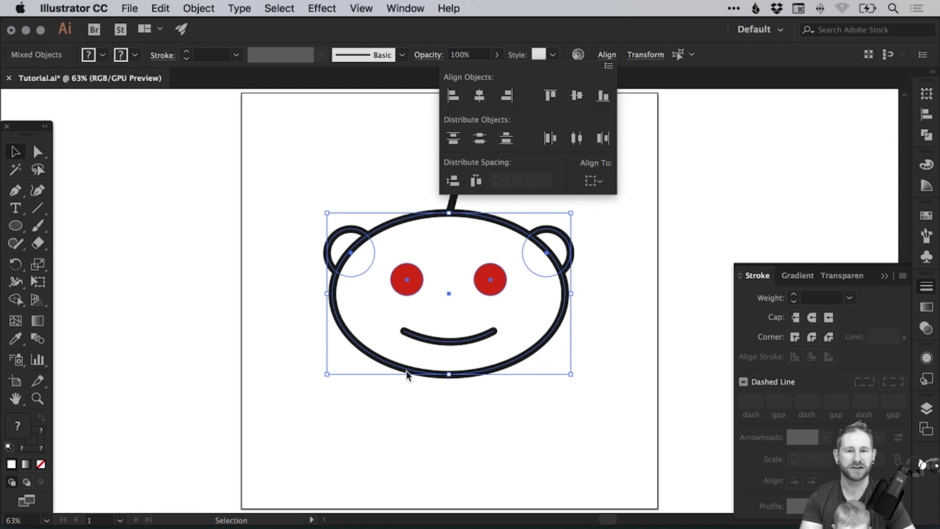
pyautogui.click(424, 331)
pyautogui.click(408, 403)
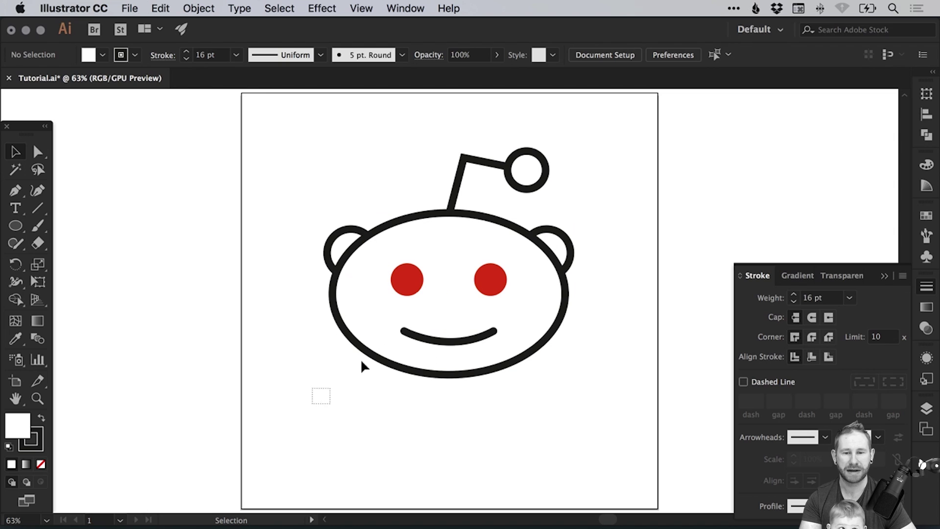
# Step: Group the whole mascot and centre it horizontally and vertically on the artboard
pyautogui.moveTo(376, 351); pyautogui.dragTo(587, 117)
pyautogui.click(205, 7)
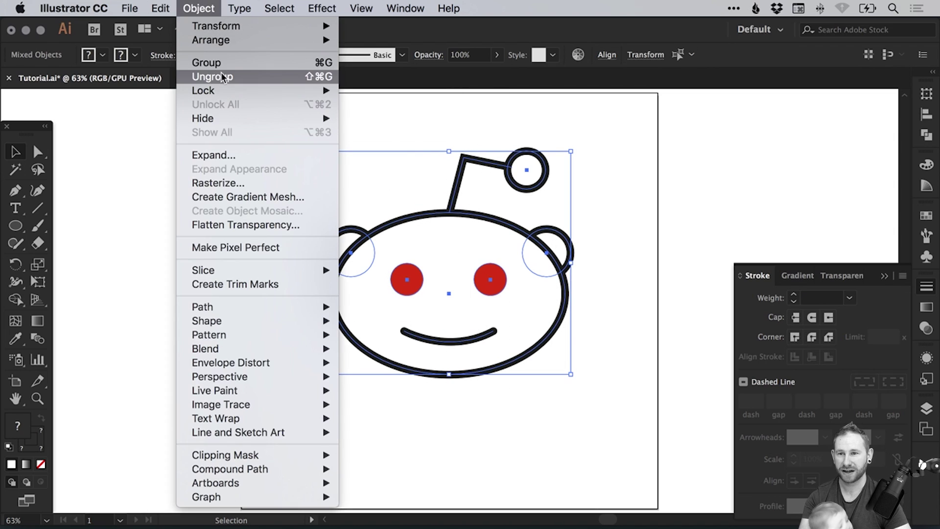
pyautogui.click(225, 63)
pyautogui.click(618, 57)
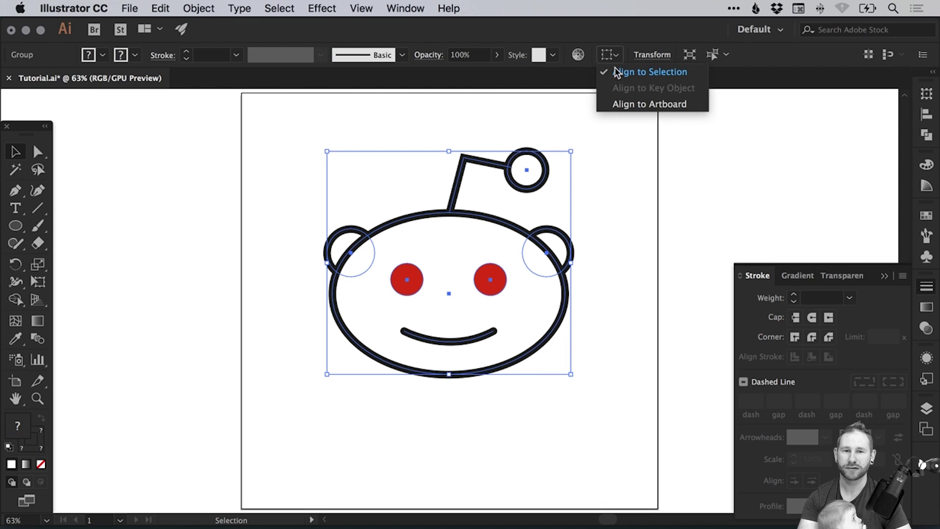
pyautogui.click(620, 101)
pyautogui.click(655, 55)
pyautogui.click(717, 54)
pyautogui.click(706, 163)
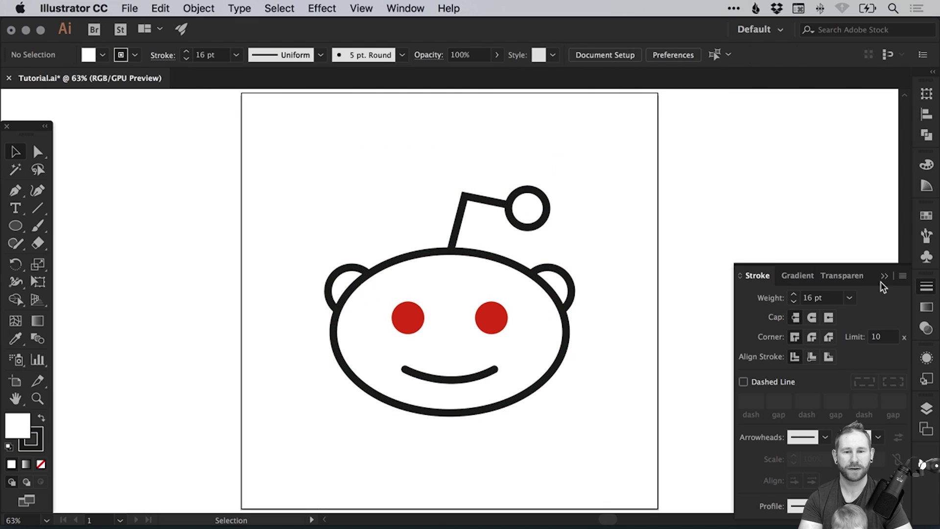
pyautogui.click(927, 288)
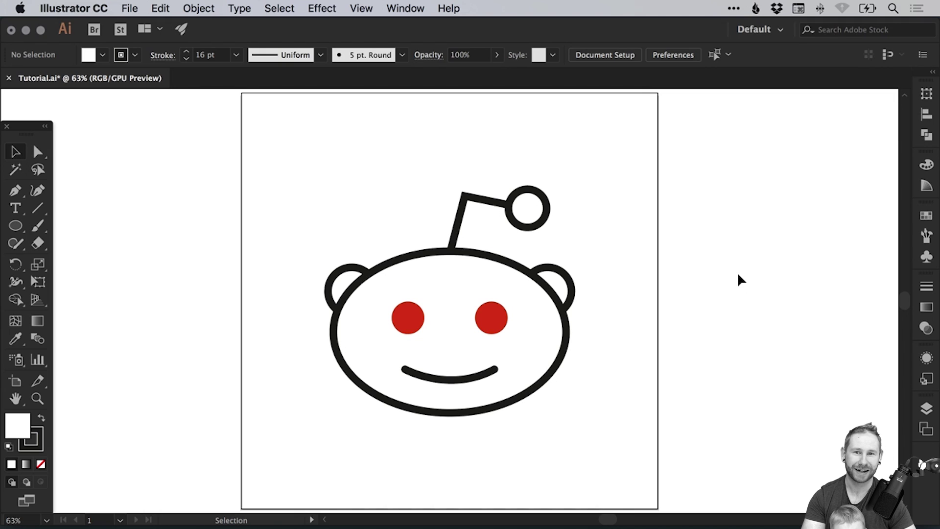
# Step: Save the document as Tutorial.ai with Cmd+S
pyautogui.press('super+s')
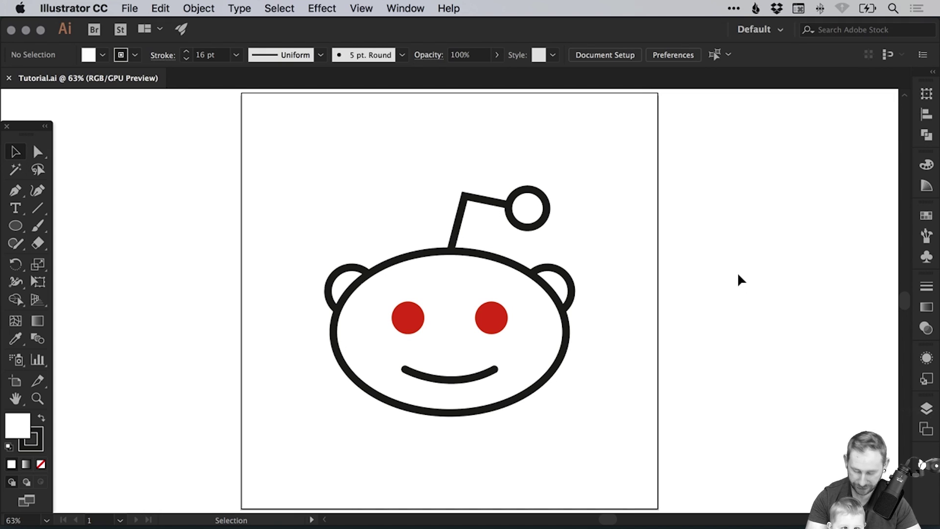